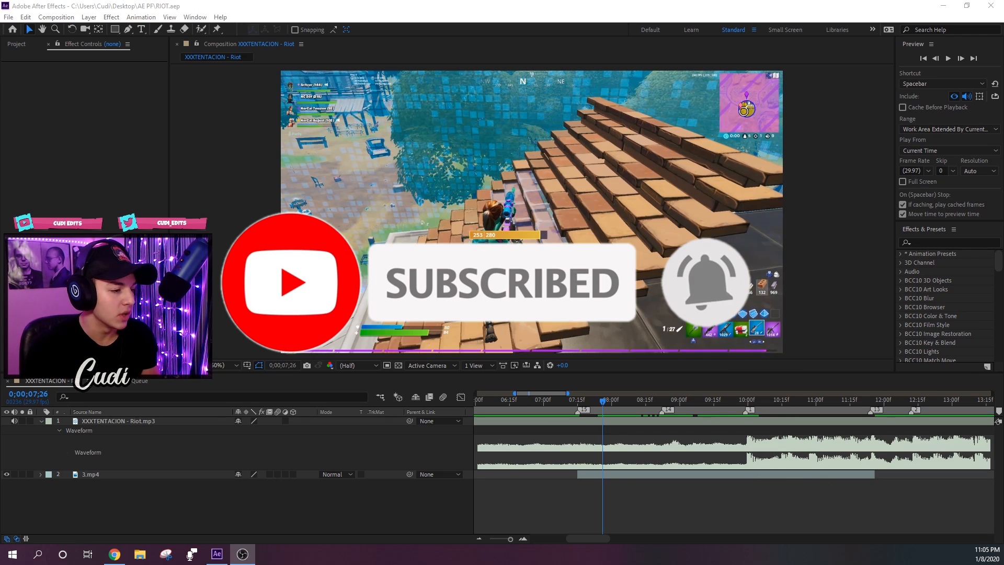
- Find the Bass & Treble audio effect and apply it to the XXXTENTACION - Riot.mp3 layer
drag(617, 406, 660, 428)
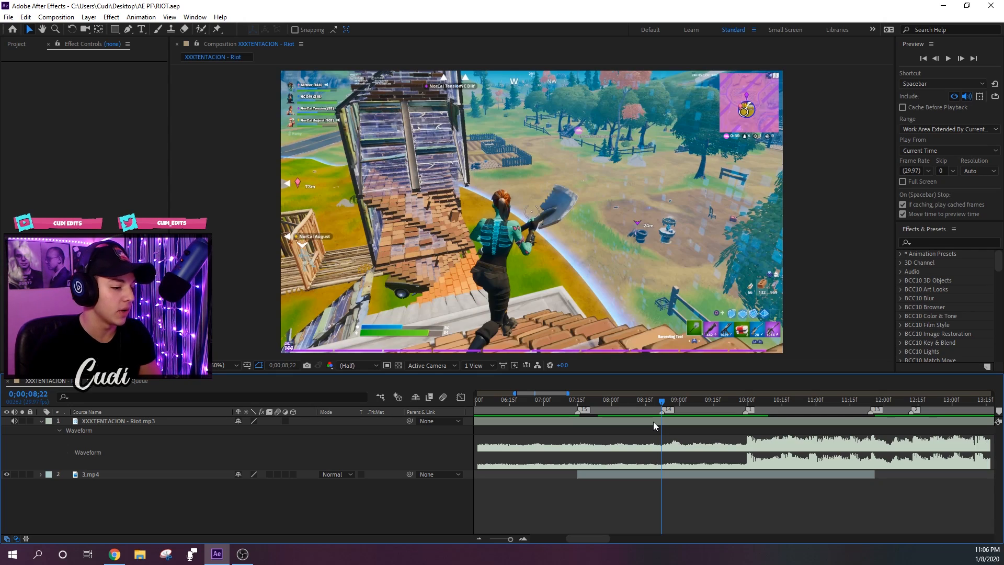
drag(588, 402, 738, 423)
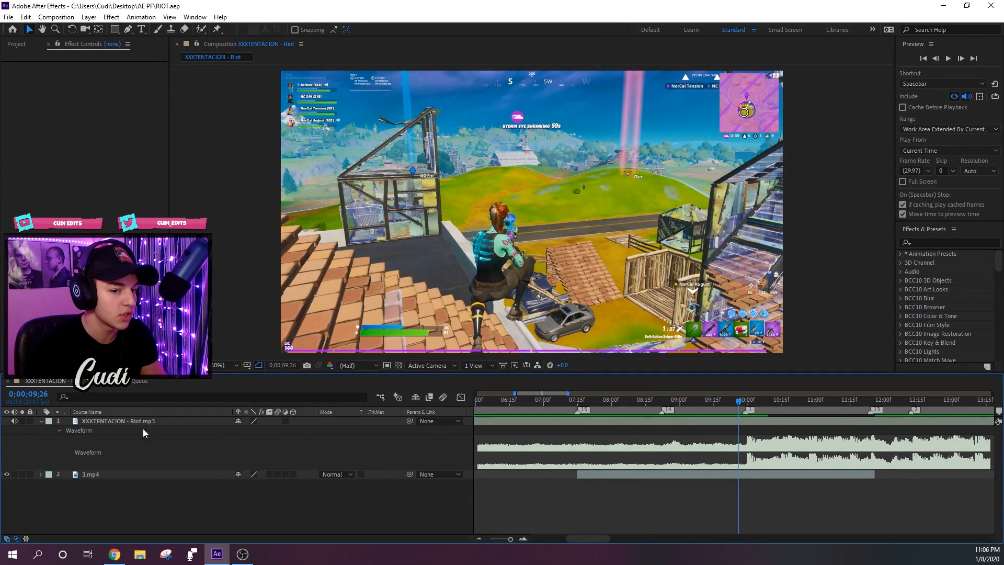
drag(695, 407, 663, 412)
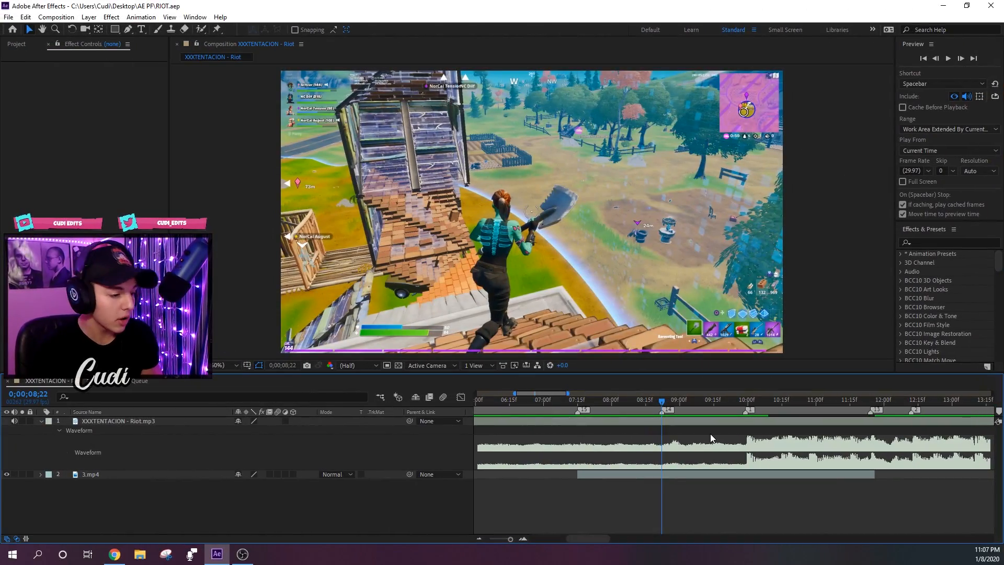
click(685, 422)
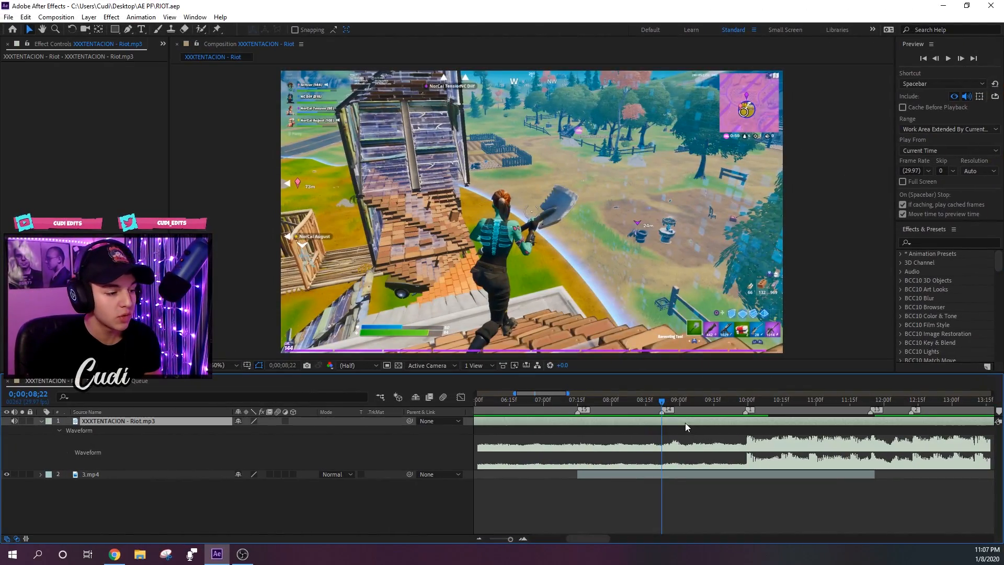
click(924, 243)
text(bass)
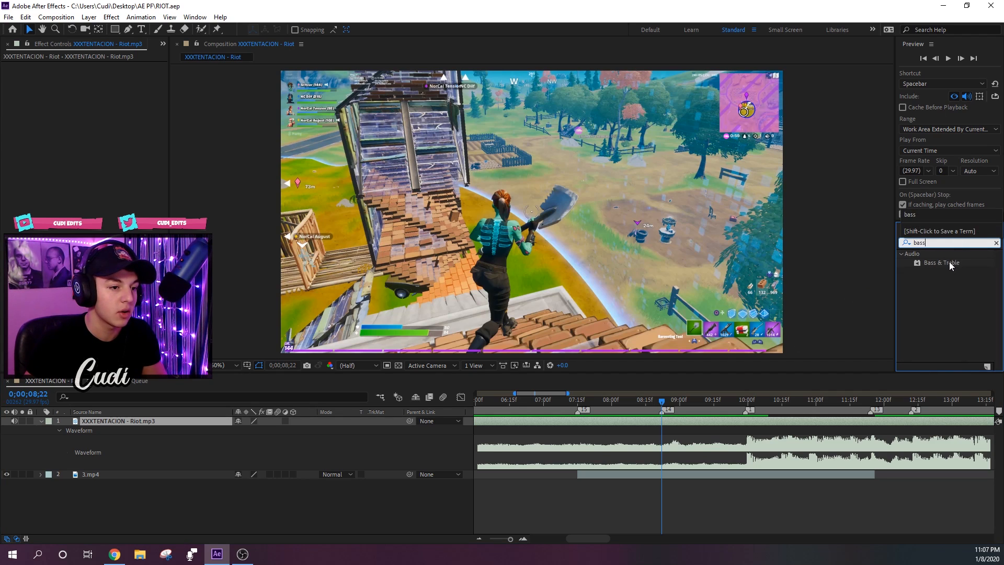
drag(949, 265, 670, 426)
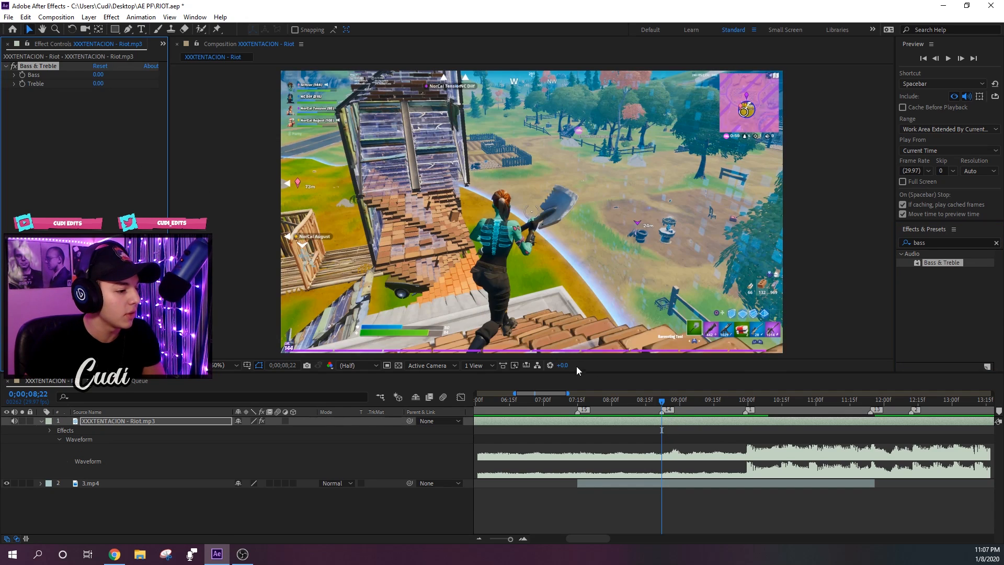
- Play back the composition from 0;00;07;15 to hear the unmodified song through the beat change
click(578, 400)
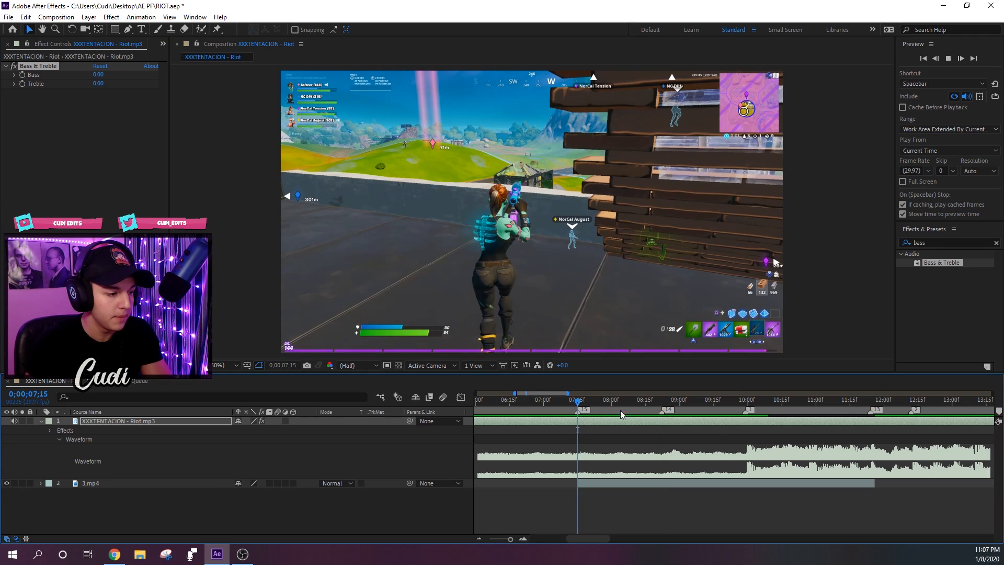
key(space)
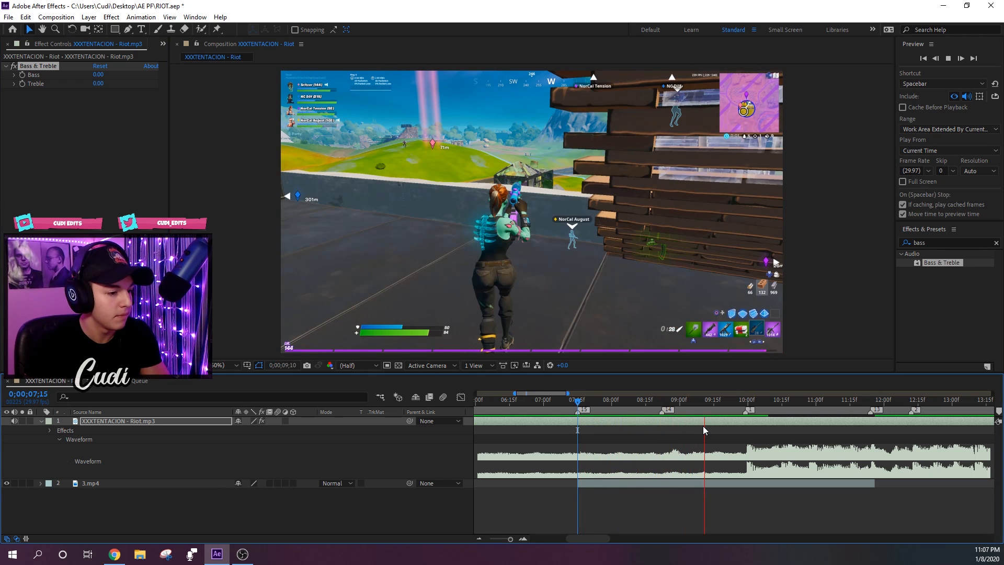
key(space)
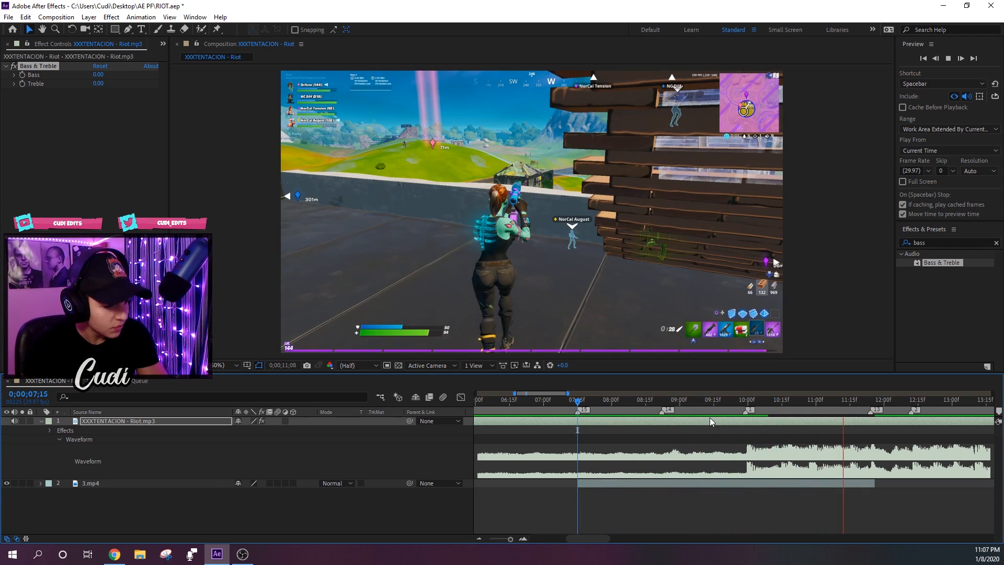
- Start Bass and Treble keyframes on the song at 0;00;08;22 and reveal them together with the waveform in the timeline
click(668, 403)
mouse_move(669, 407)
mouse_down()
mouse_move(774, 408)
mouse_move(661, 418)
mouse_up()
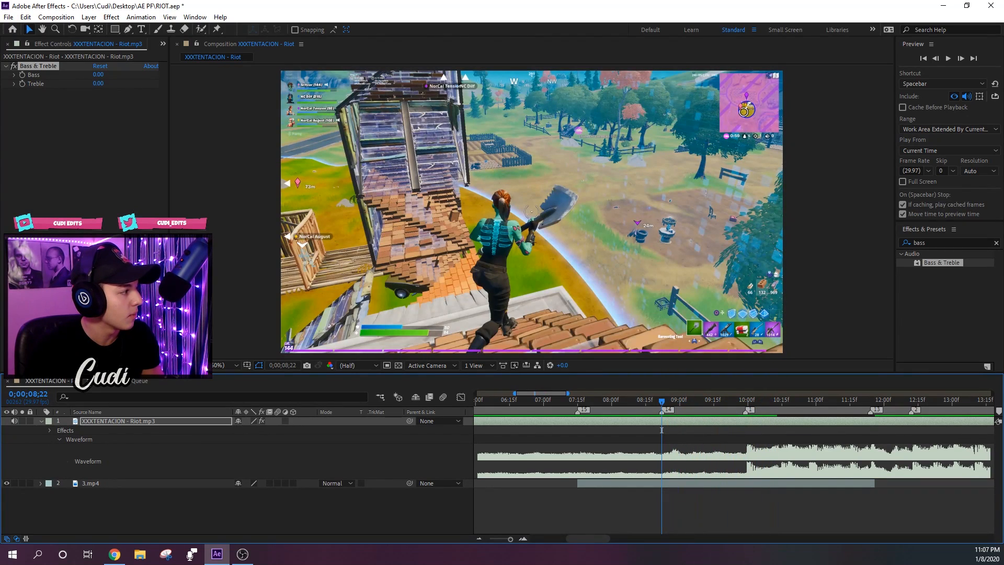
click(21, 77)
click(22, 84)
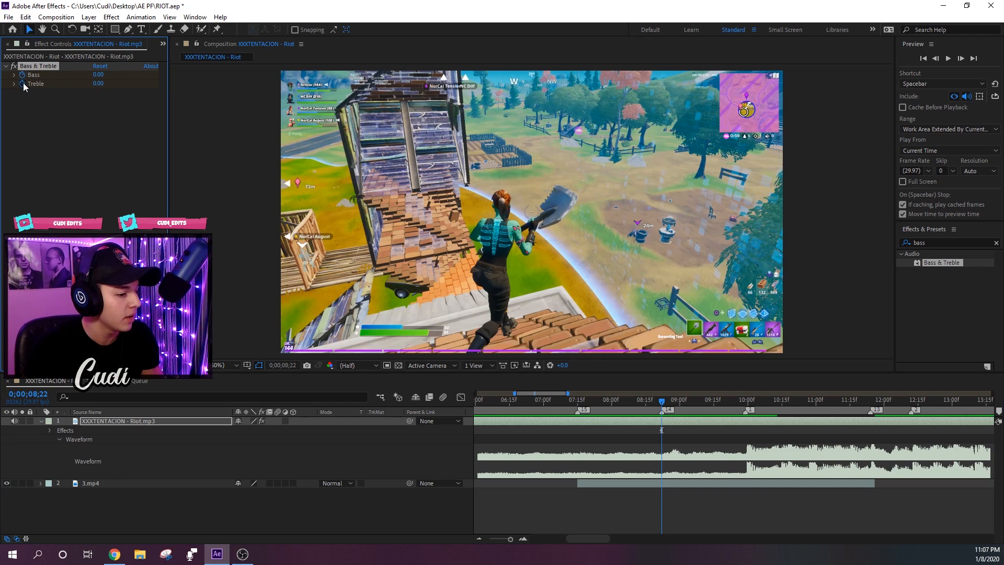
key(u)
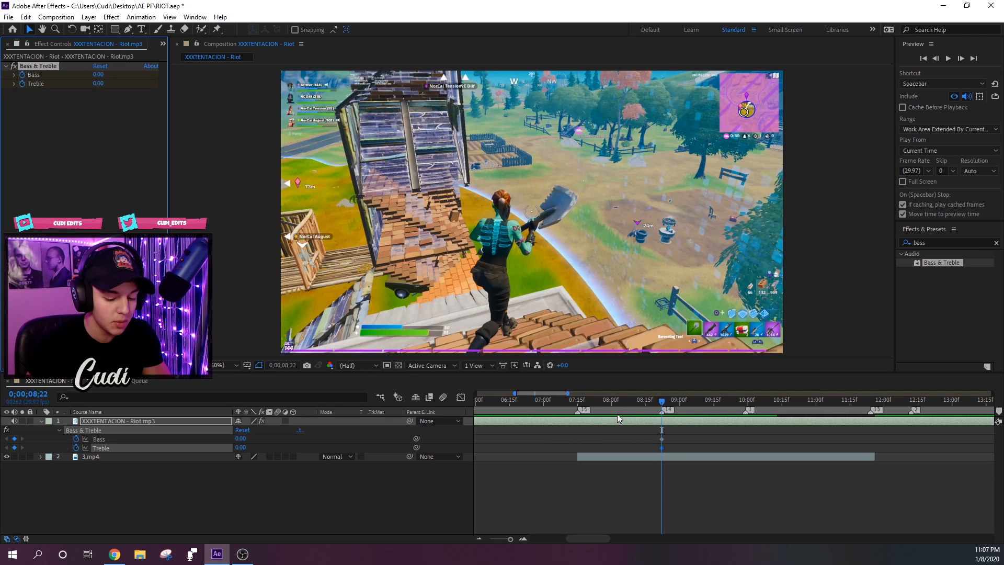
key(shift+l)
key(shift+l)
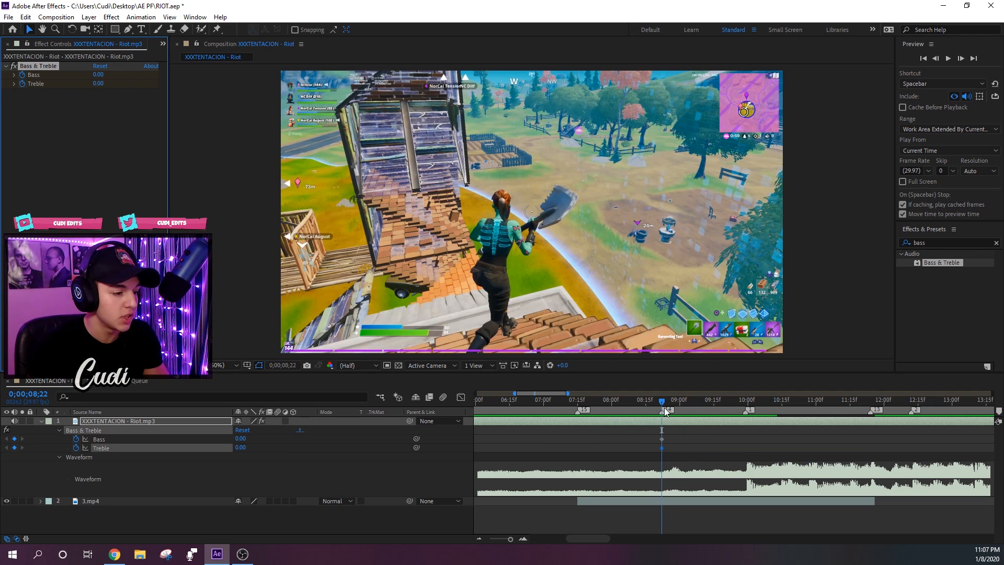
- Set both Bass and Treble to -100 at 0;00;09;29, just before the waveform gets louder
drag(671, 408, 664, 404)
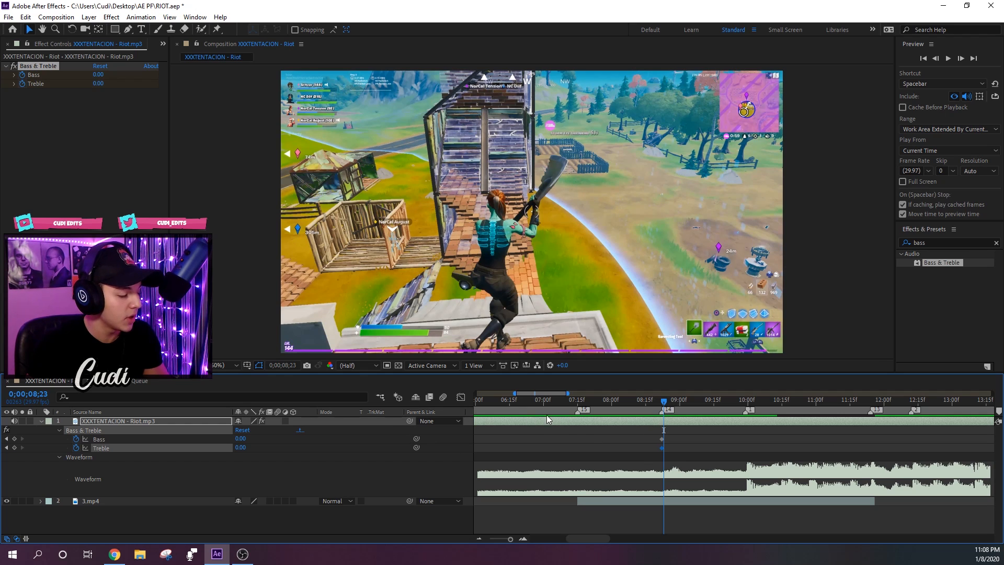
drag(665, 402, 665, 401)
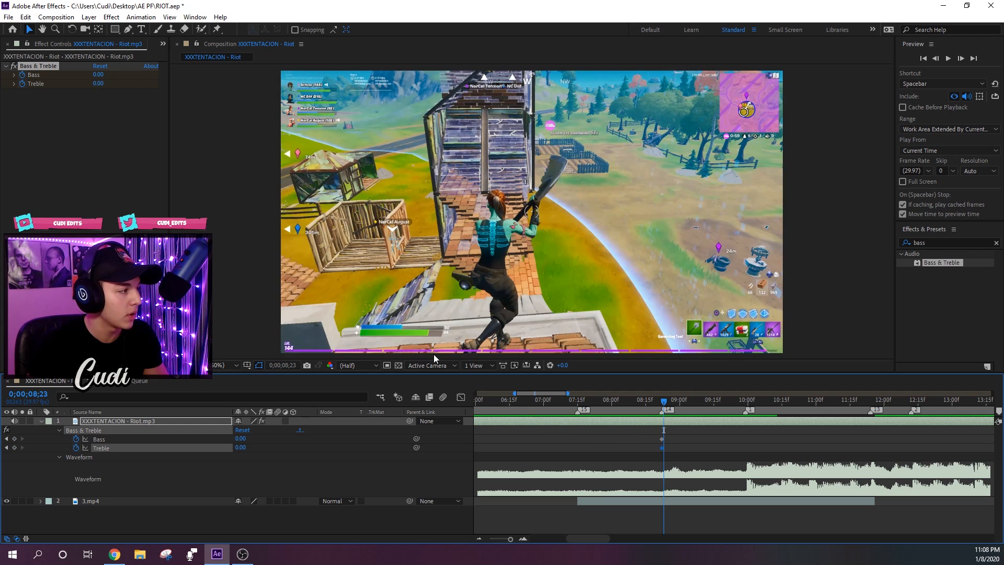
drag(736, 399, 745, 400)
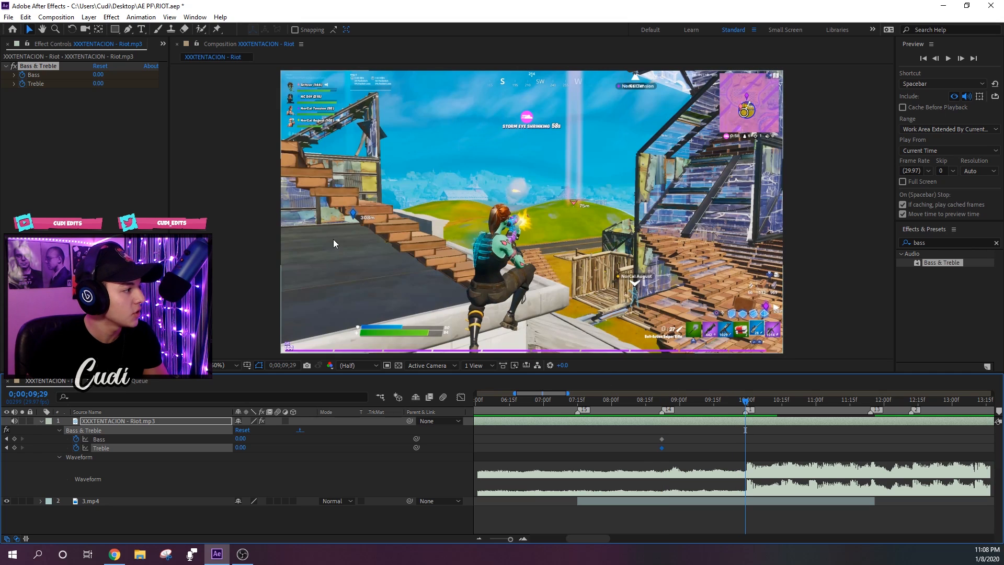
click(100, 75)
text(-10)
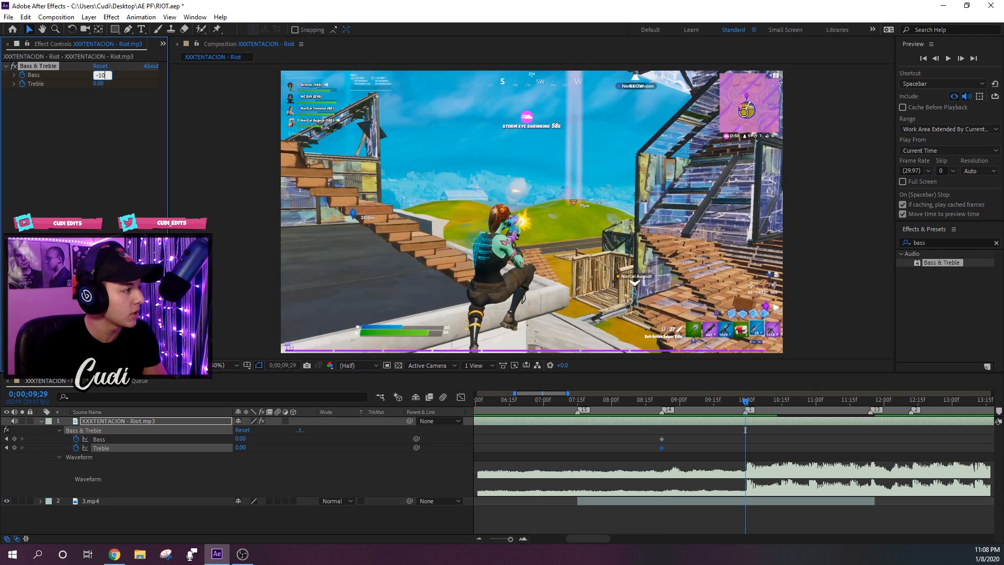
text(0)
key(Return)
click(101, 83)
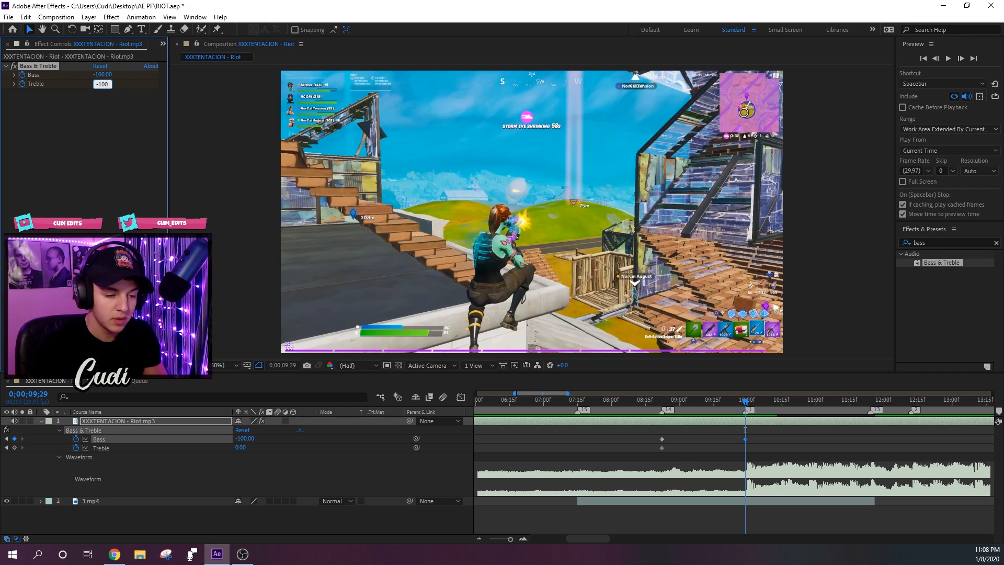
text(-100)
key(Return)
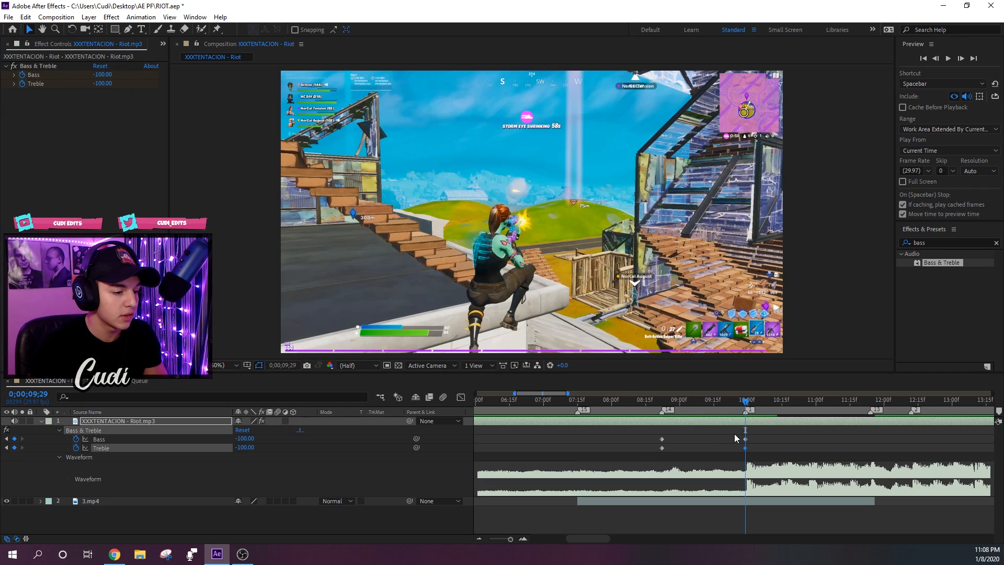
- Copy the -100 Bass and Treble keyframes to 0;00;08;23, one frame after the first pair
drag(735, 434, 757, 449)
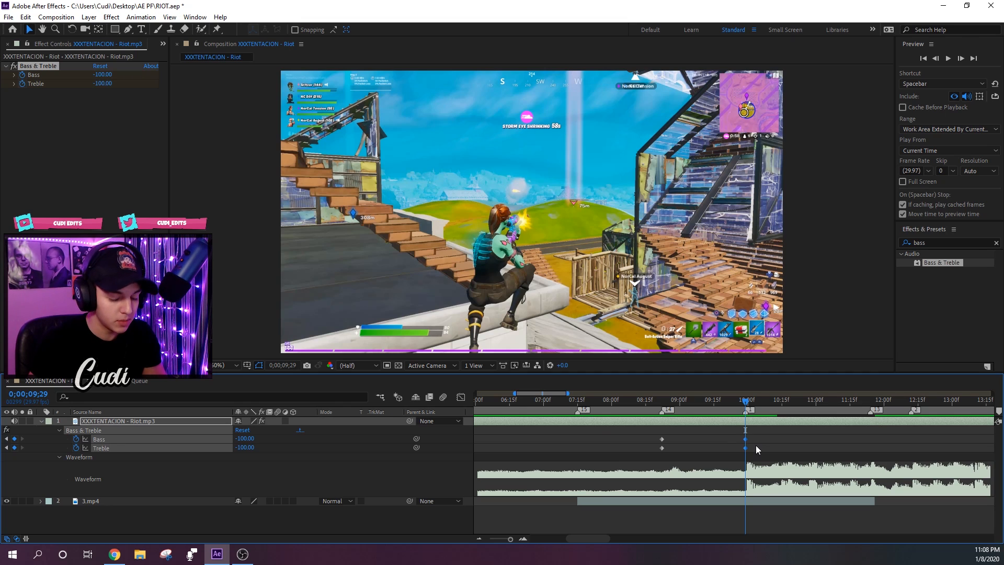
click(664, 408)
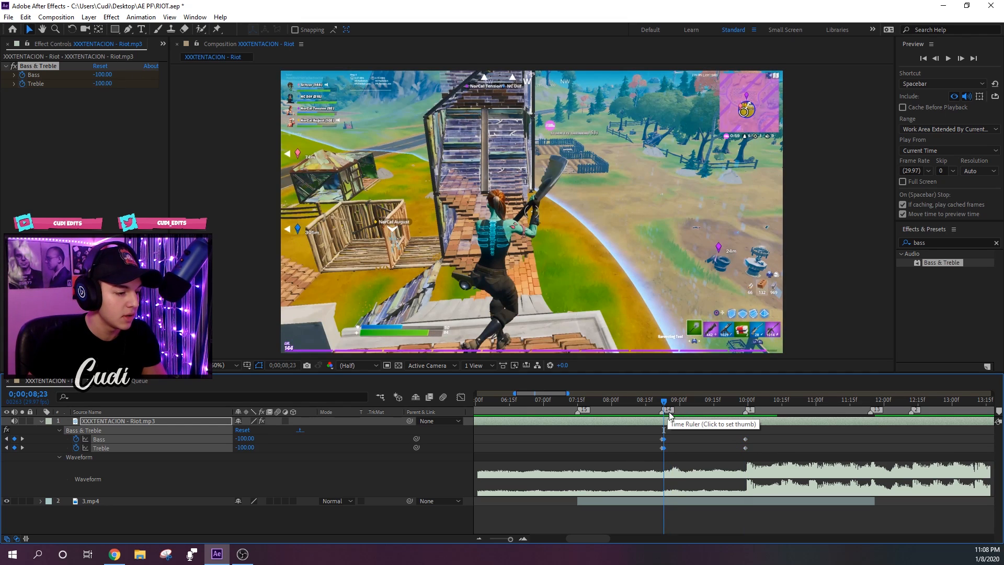
key(ctrl+v)
drag(657, 432, 664, 456)
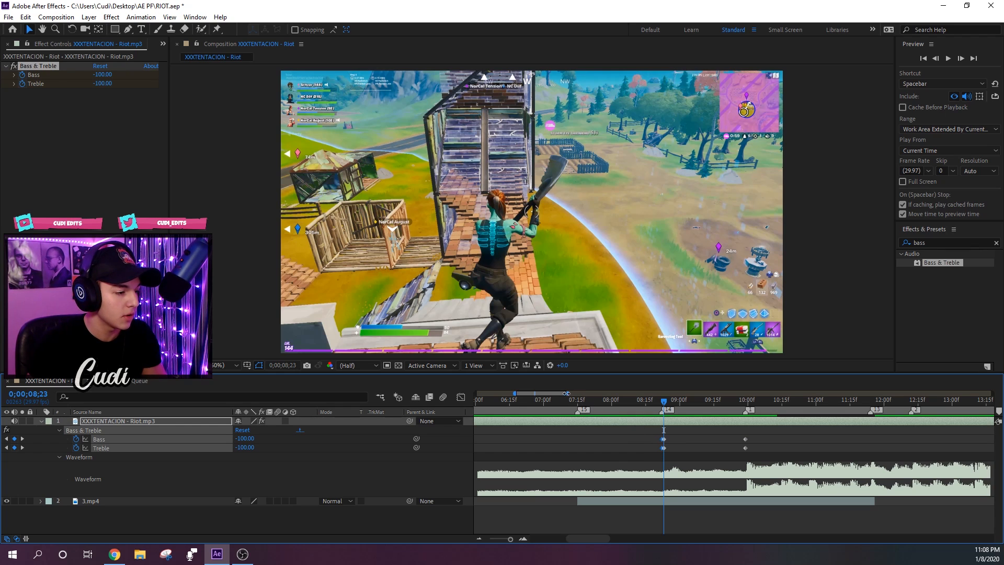
- Shift the last -100 keyframe pair one frame earlier and paste the 0 Bass and Treble keyframes at 0;00;09;29
drag(566, 393, 554, 392)
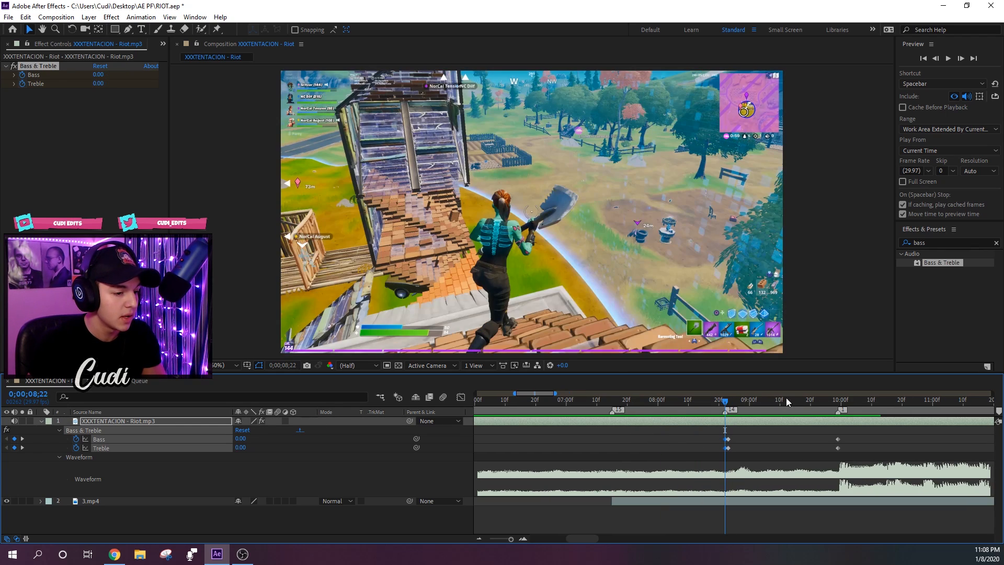
click(838, 400)
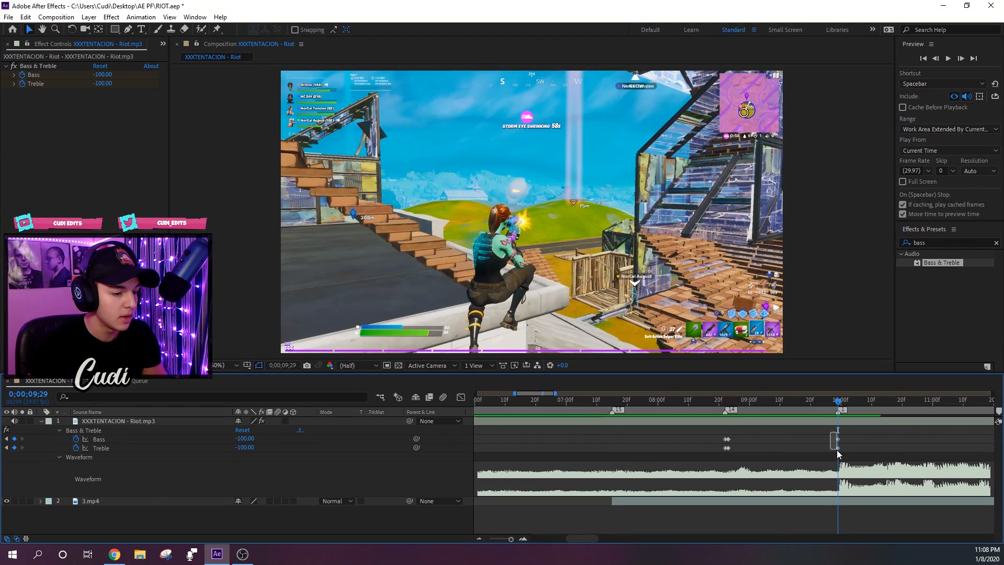
click(836, 439)
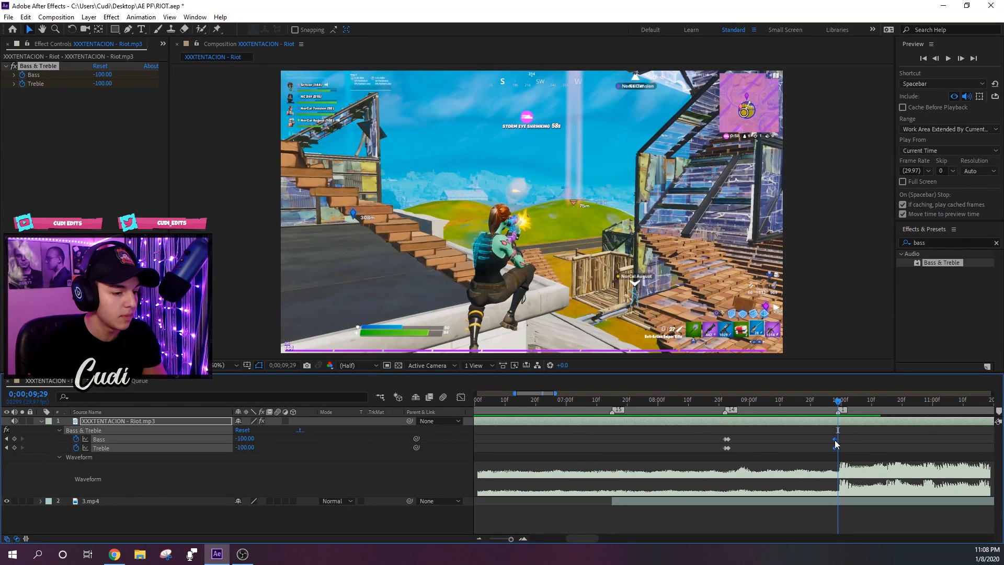
click(731, 409)
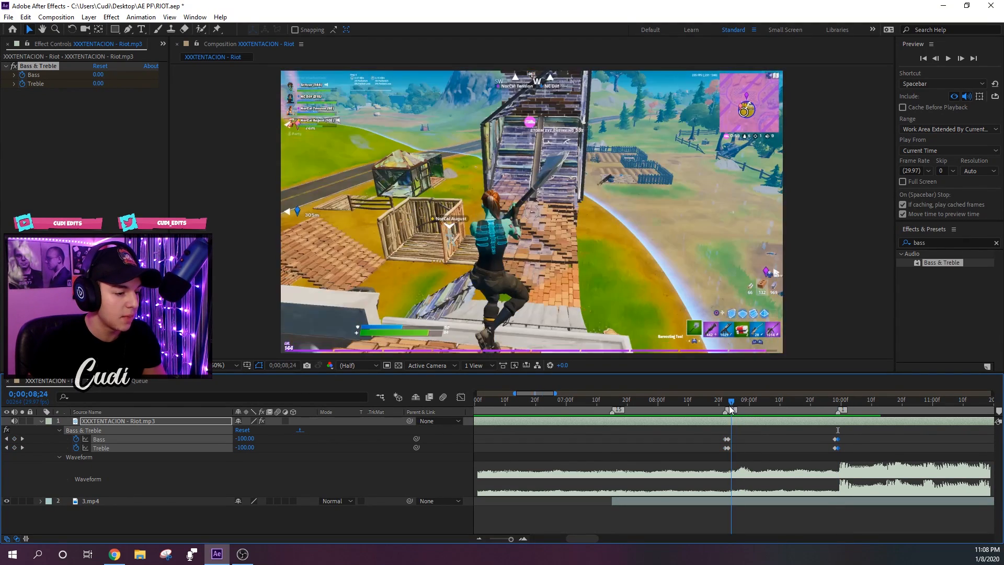
drag(731, 407, 612, 413)
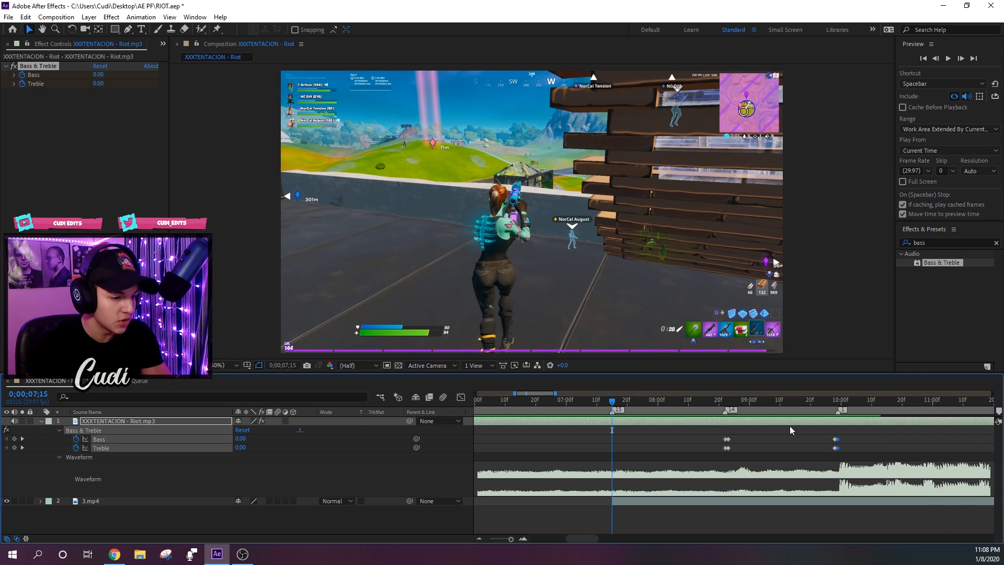
- Try moving the 0;00;08;23 Bass and Treble keyframes much closer to the last keyframes and play back the gradual change
click(835, 440)
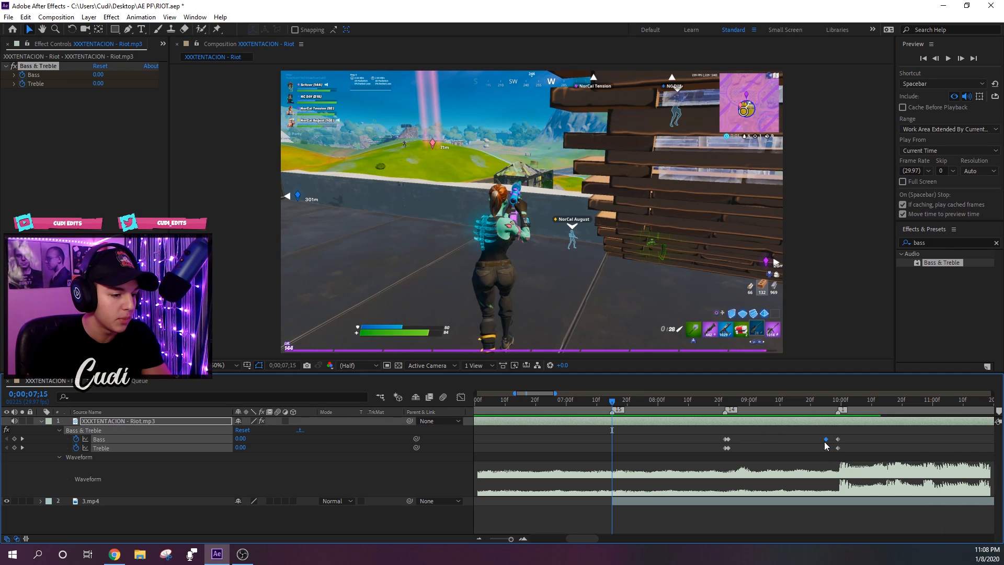
drag(824, 445, 728, 450)
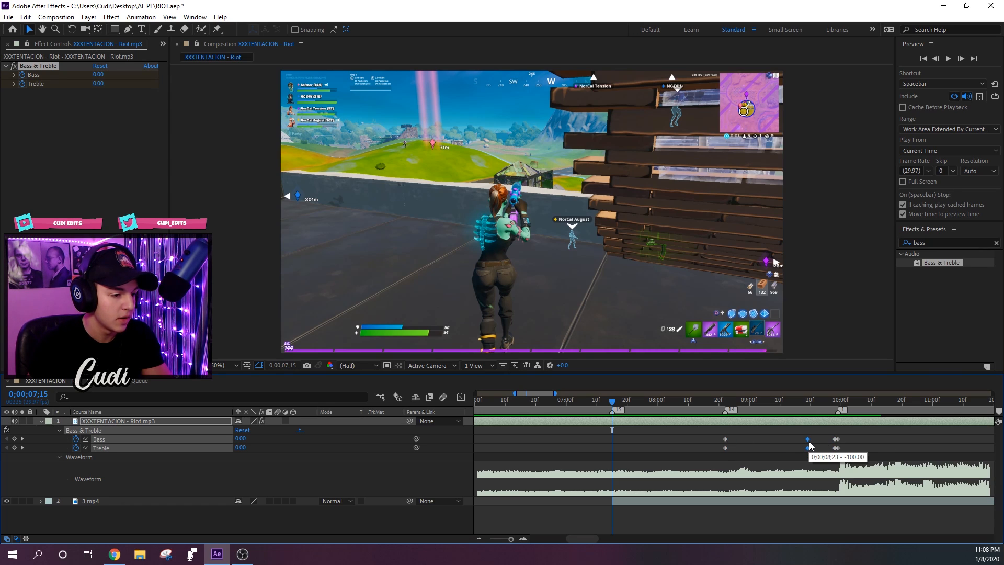
key(space)
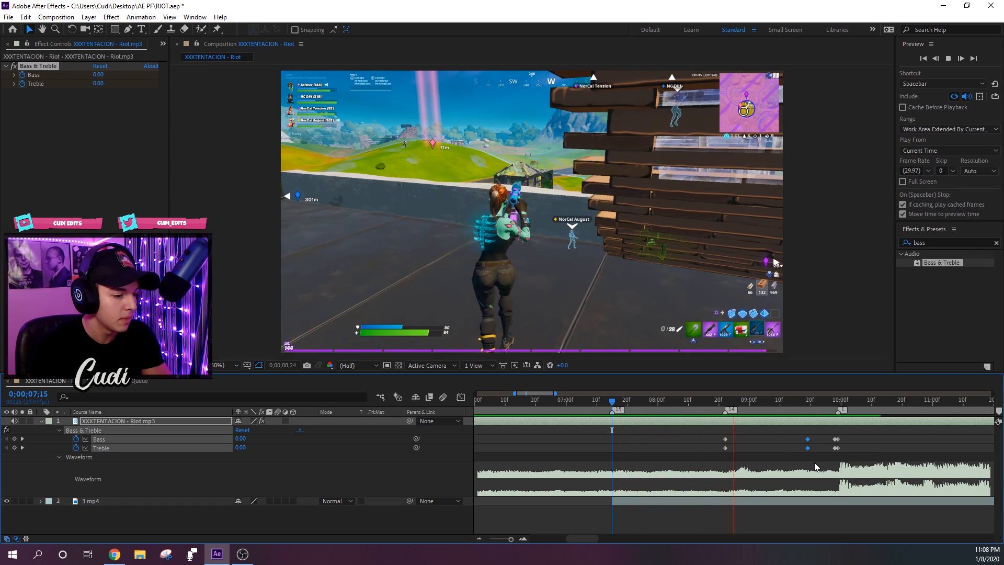
key(space)
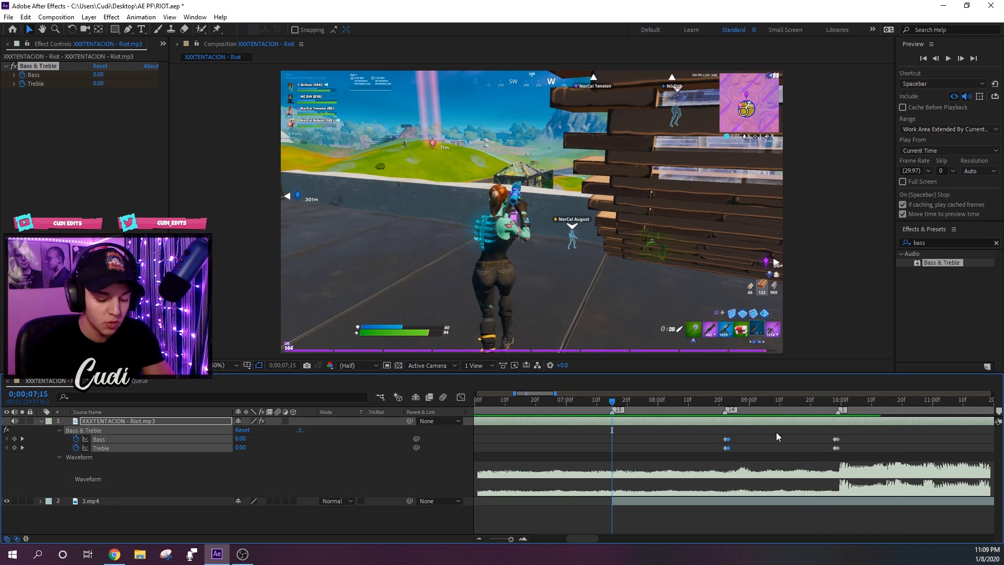
- Play back the song from 0;00;07;15 to check the abrupt Bass & Treble change
key(space)
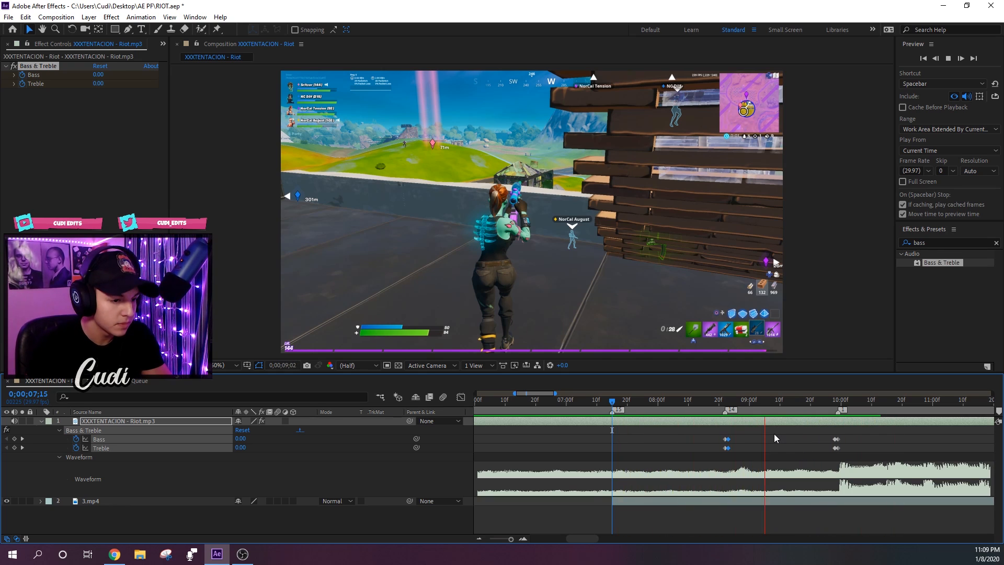
key(space)
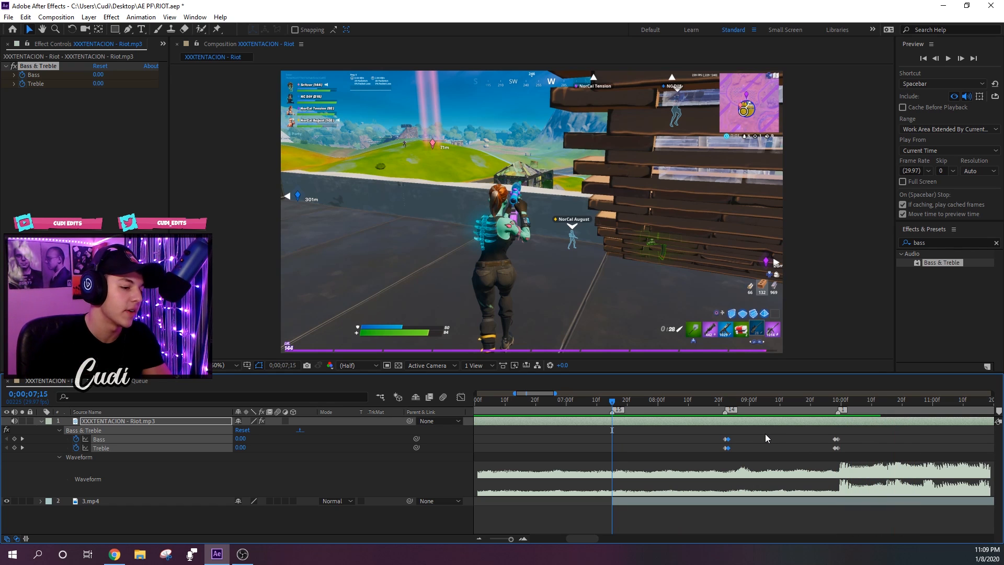
- Apply the CC Toner effect to the 3.mp4 gameplay layer, with the playhead at 0;00;09;00
mouse_move(764, 403)
mouse_down()
mouse_move(749, 403)
mouse_move(789, 401)
mouse_move(724, 402)
mouse_move(791, 398)
mouse_move(749, 401)
mouse_up()
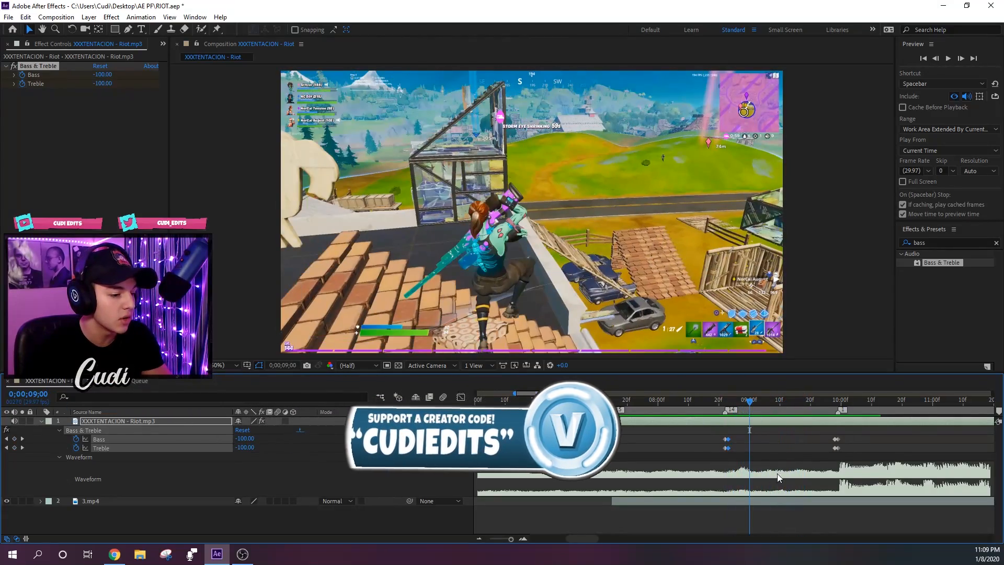
click(782, 498)
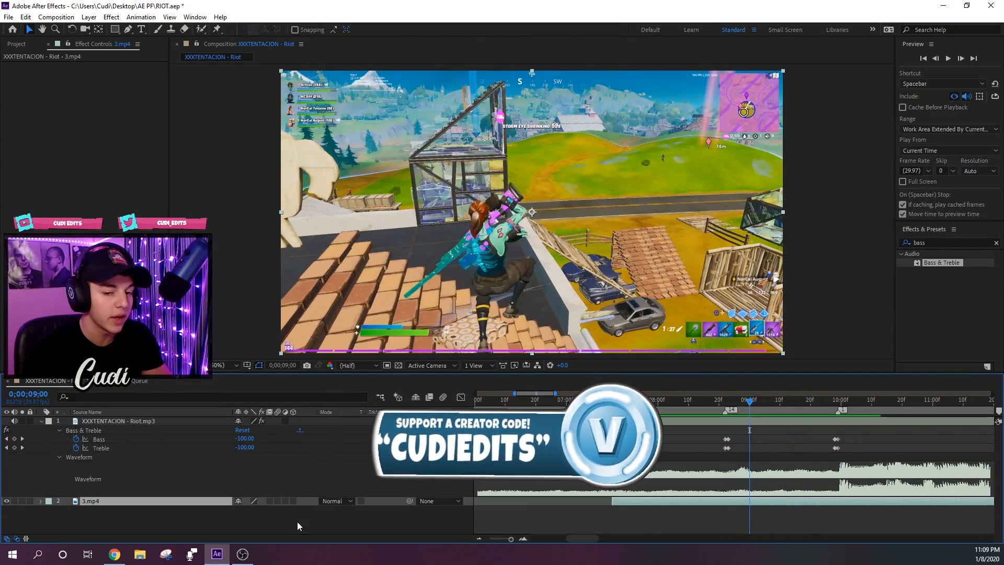
click(924, 242)
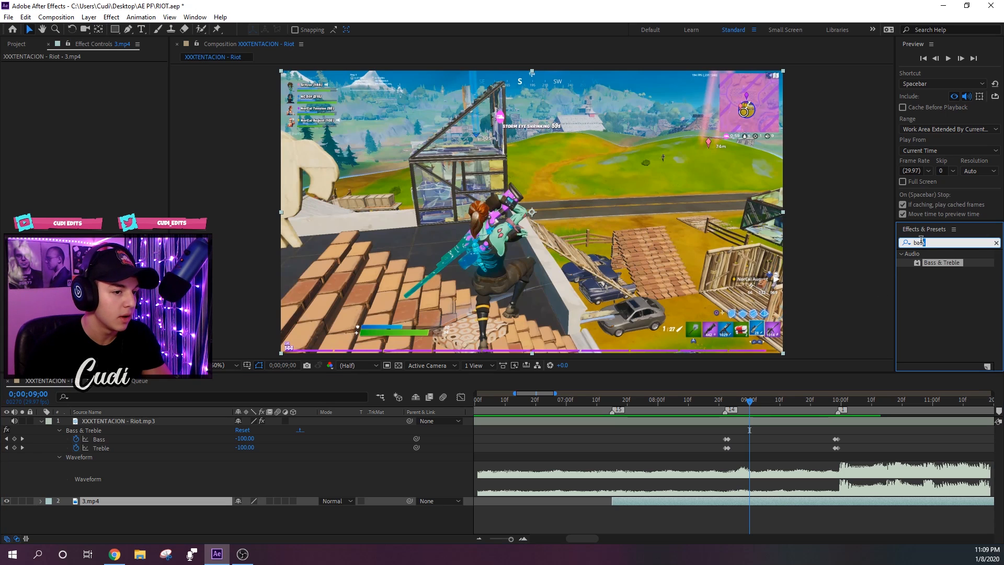
text(cc toner)
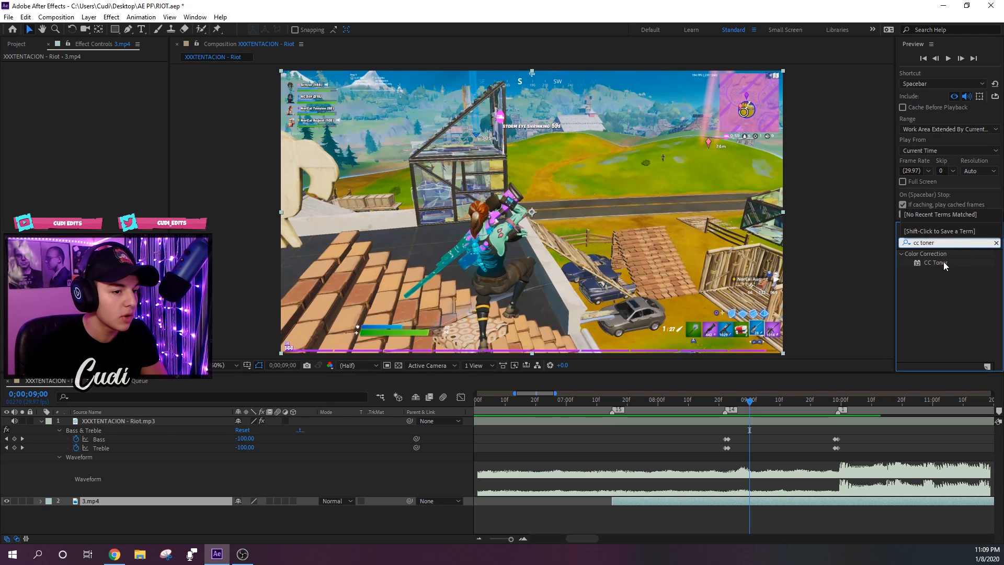
double_click(941, 263)
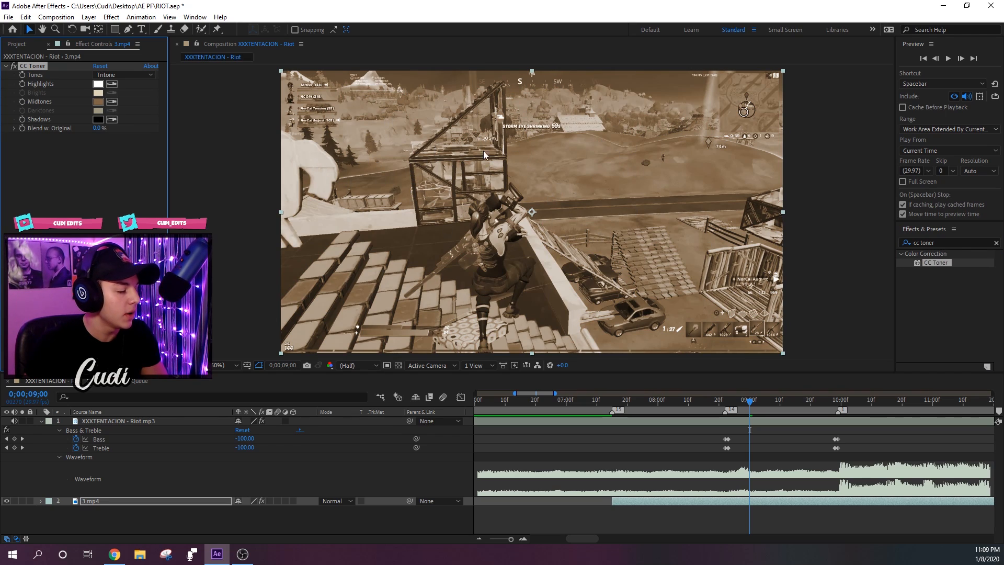
- Change CC Toner's Midtones color to neutral gray 949494
click(97, 102)
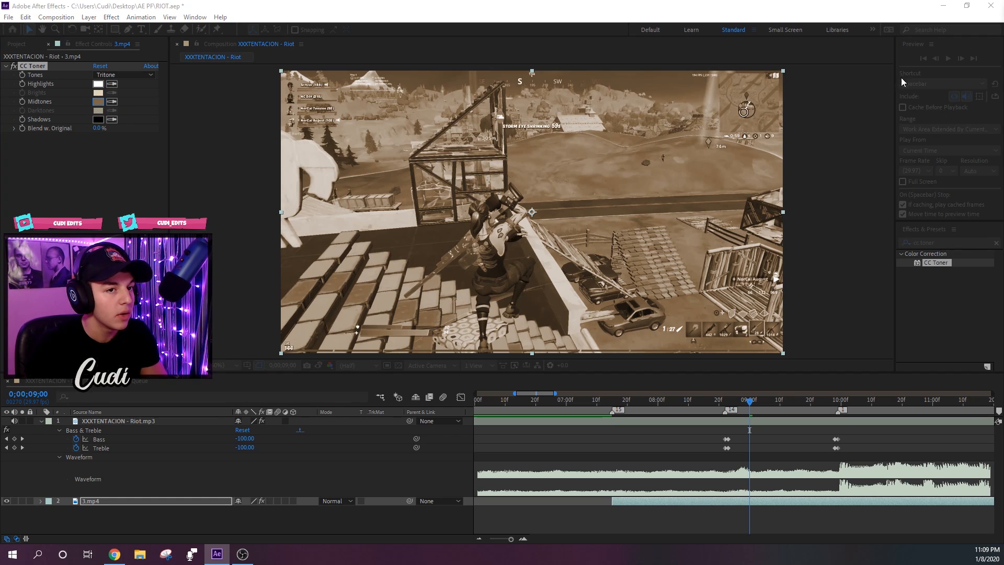
click(500, 162)
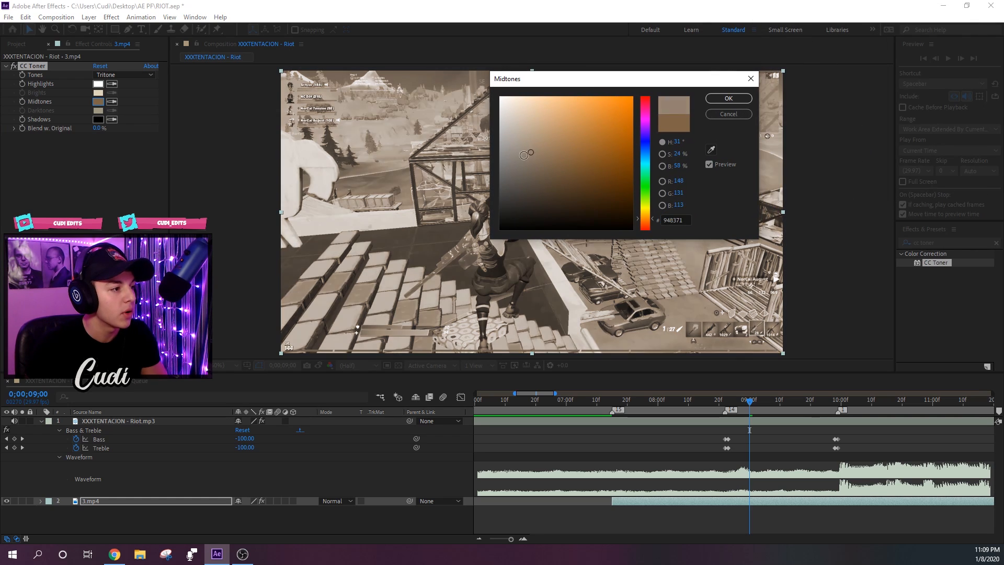
drag(508, 157, 484, 153)
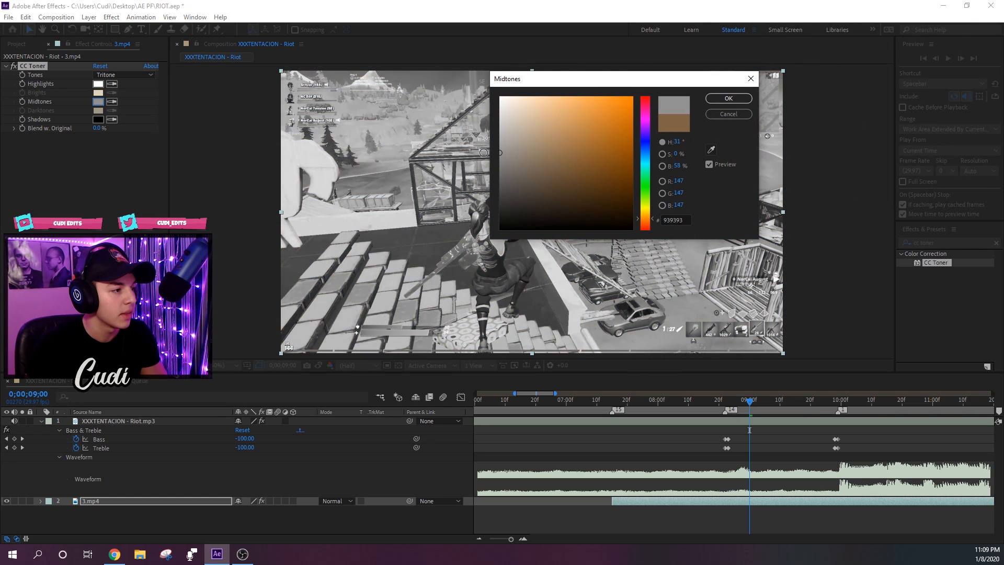
click(731, 98)
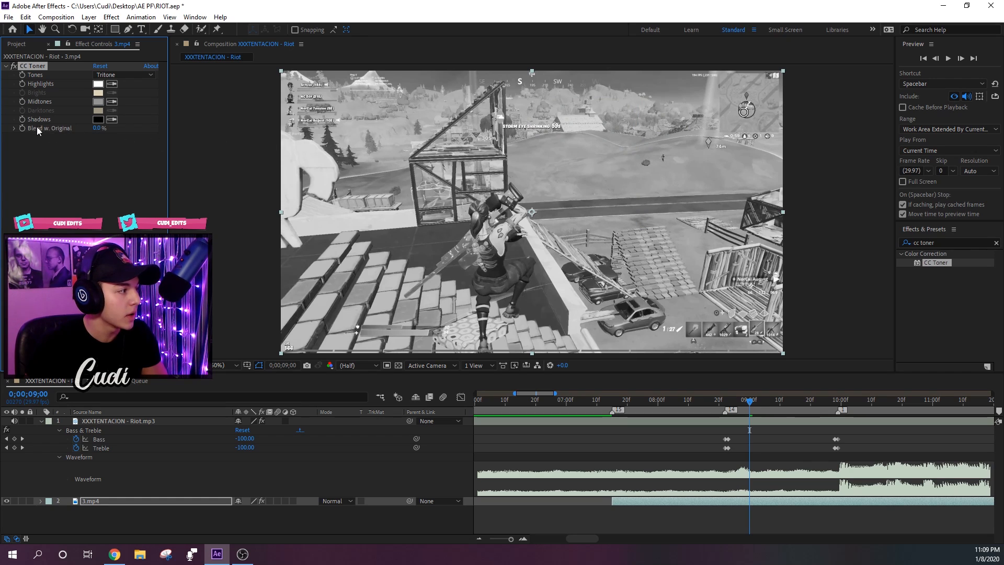
- Keyframe CC Toner's Blend w. Original at 25% and move that keyframe to 0;00;09;28
click(23, 129)
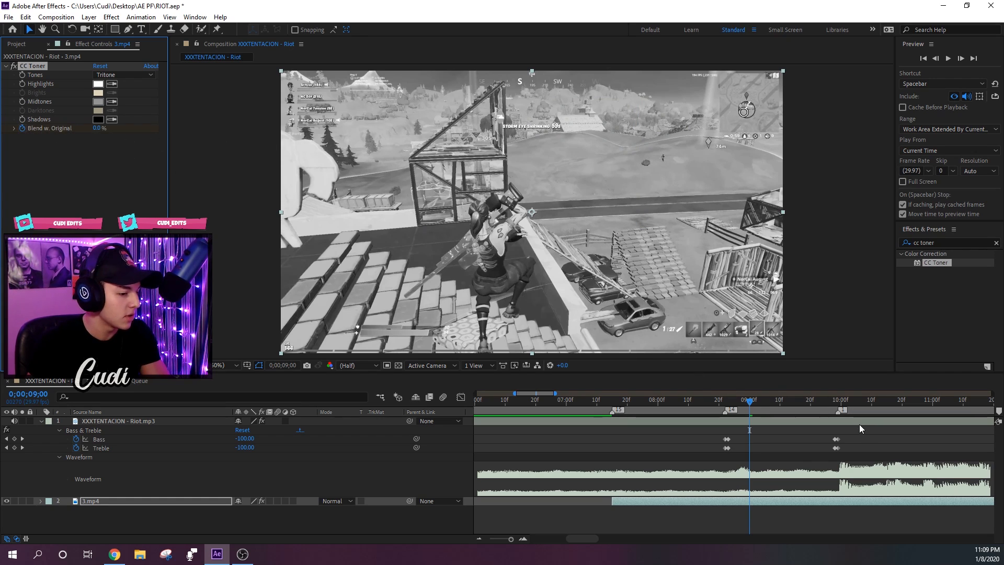
key(u)
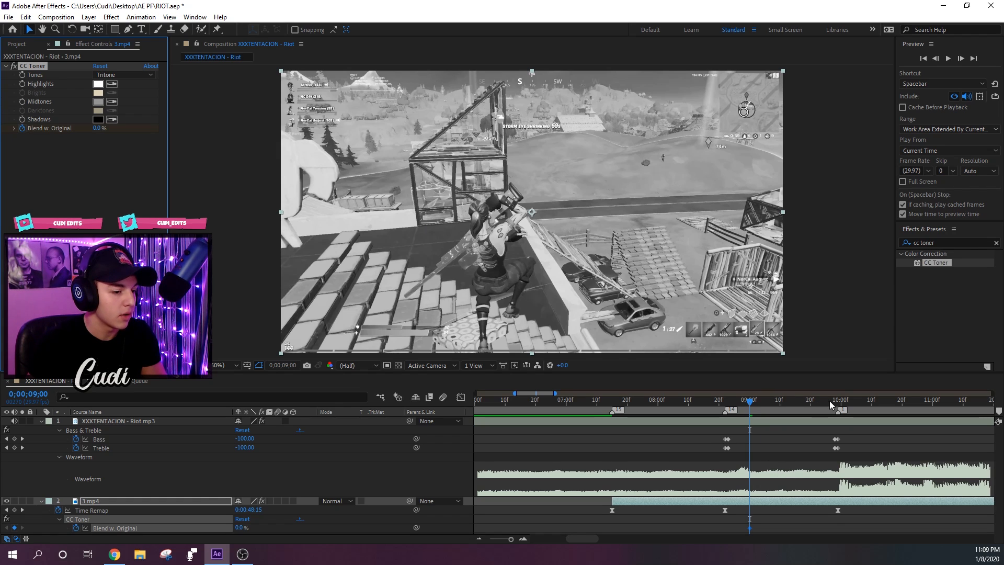
drag(829, 401, 836, 404)
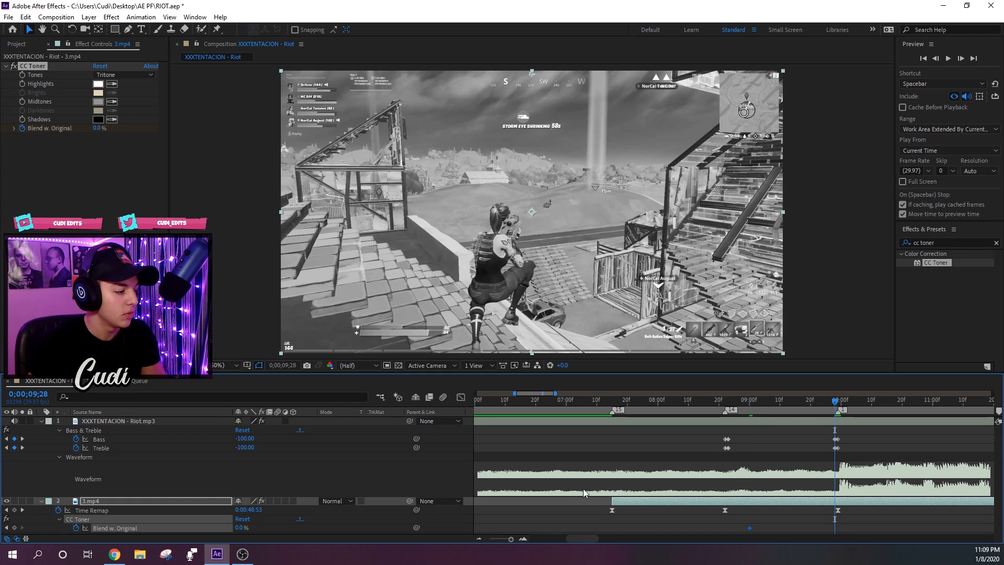
drag(754, 409, 749, 408)
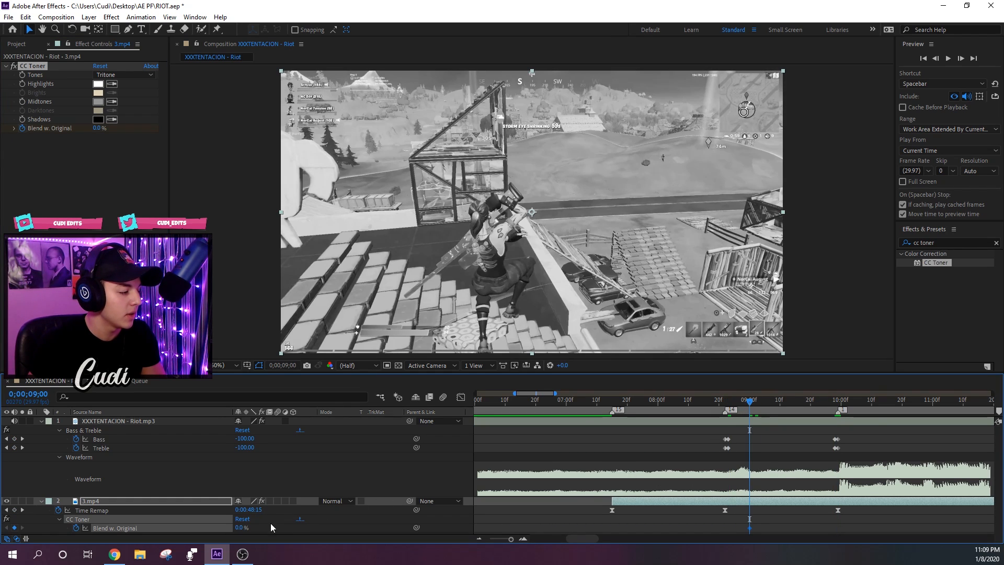
click(240, 528)
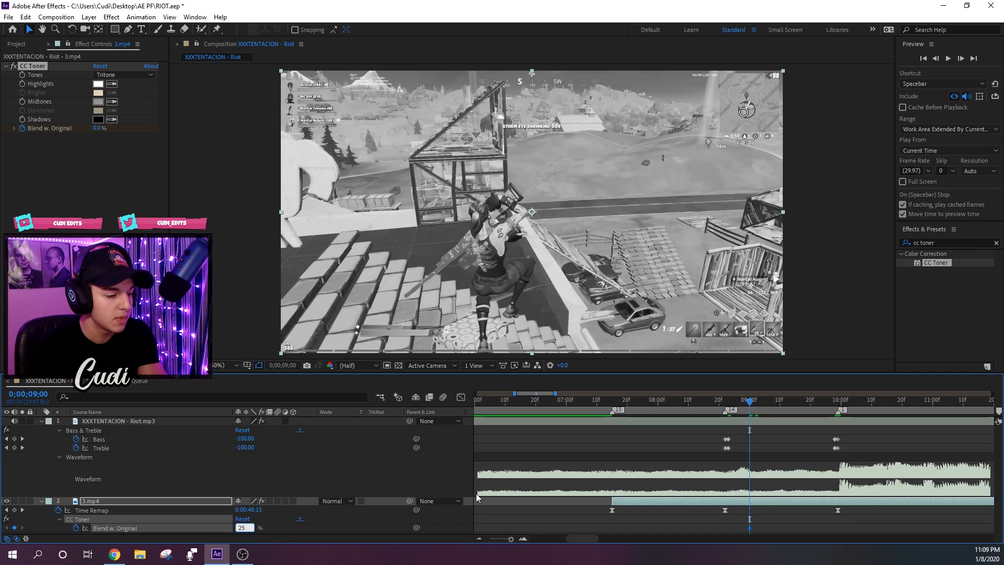
key(Return)
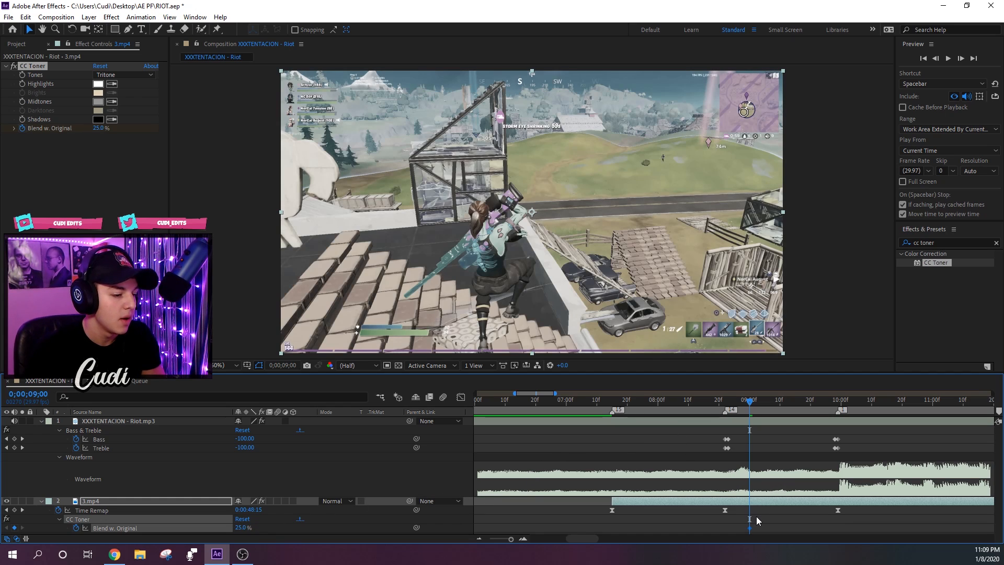
drag(753, 528, 833, 529)
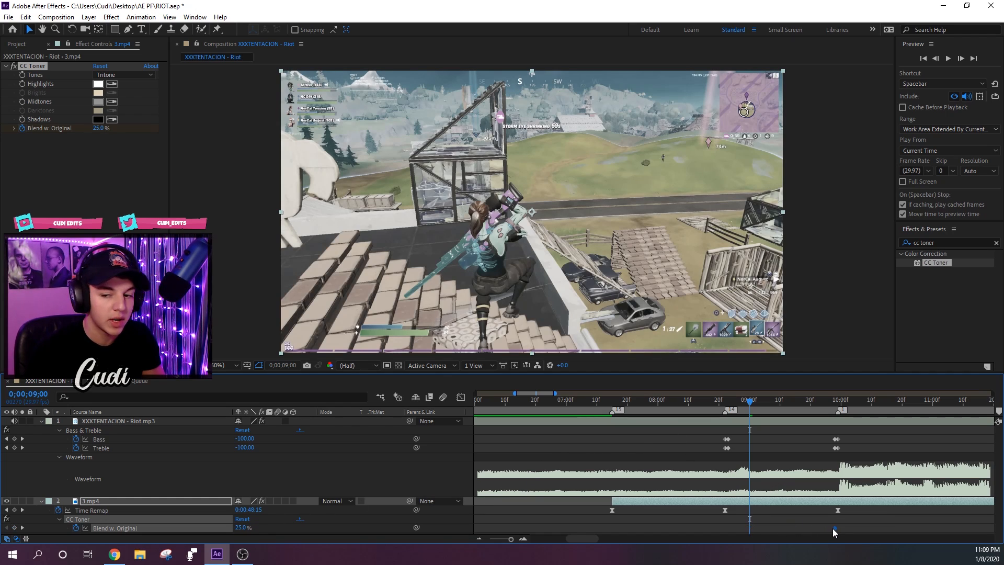
drag(822, 406, 835, 406)
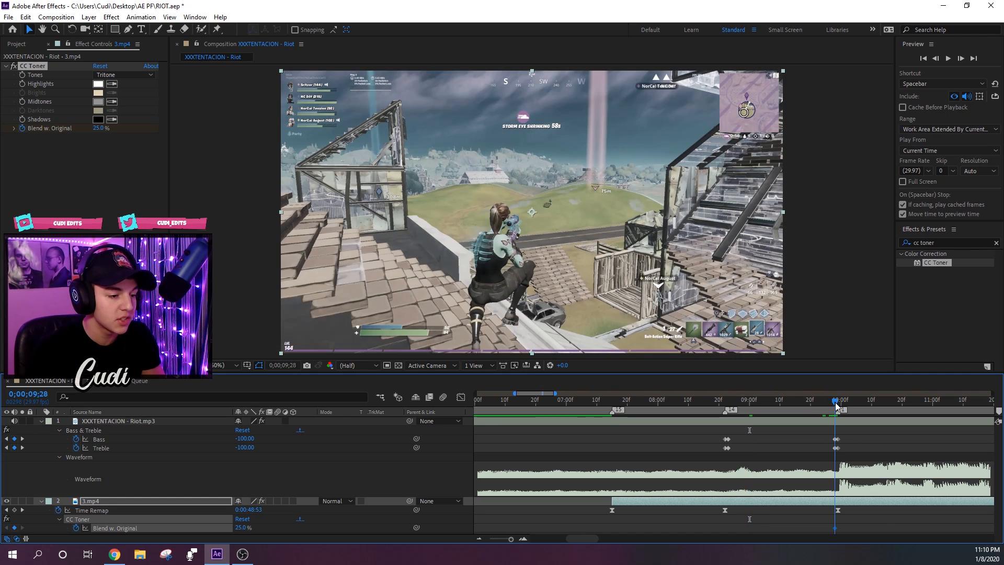
- Keyframe Blend w. Original at 100% at 0;00;08;22 and copy that keyframe to 0;00;09;29
click(725, 403)
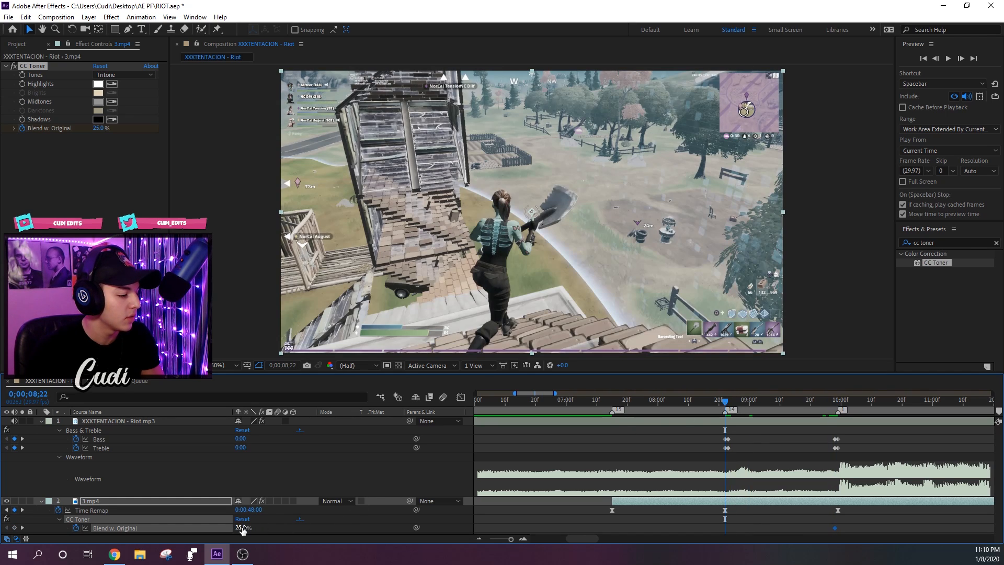
drag(242, 527, 293, 529)
drag(722, 401, 842, 407)
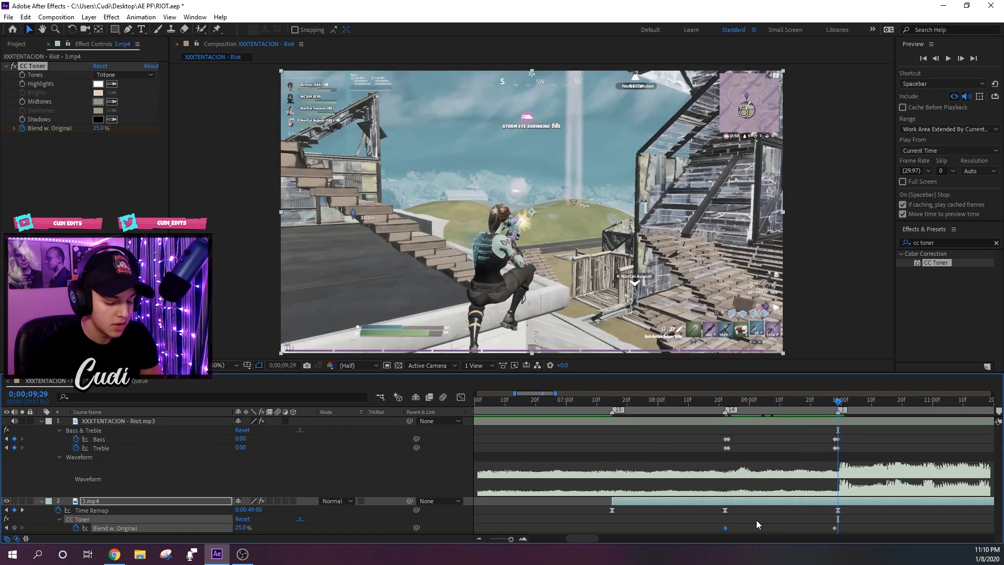
- Copy the 25% Blend w. Original keyframe to 0;00;08;23, one frame after the first 100% keyframe
click(832, 527)
click(729, 403)
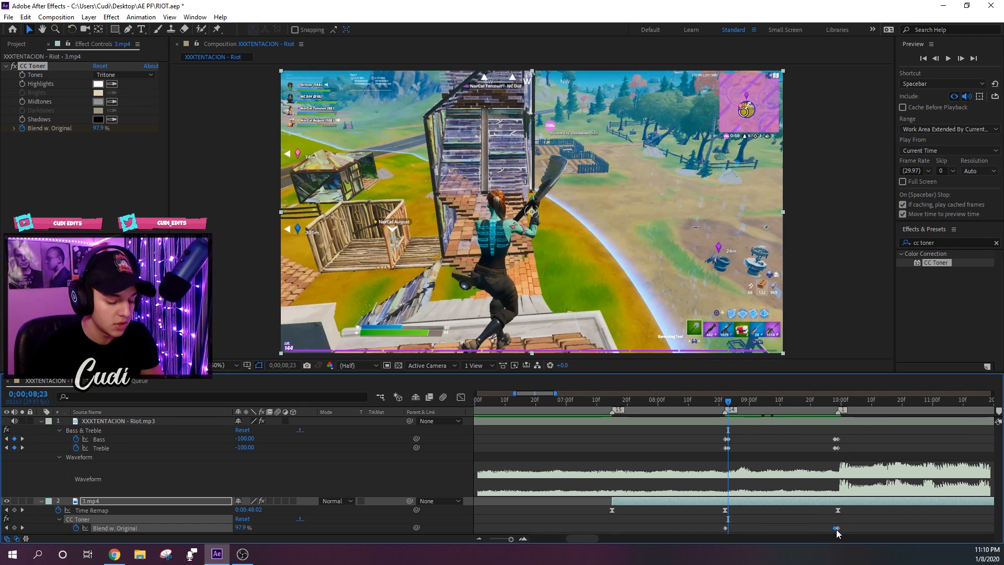
key(ctrl+v)
- Play back the edit from 0;00;07;15 to check the abrupt toner change against the muffled music
drag(730, 409, 607, 418)
key(space)
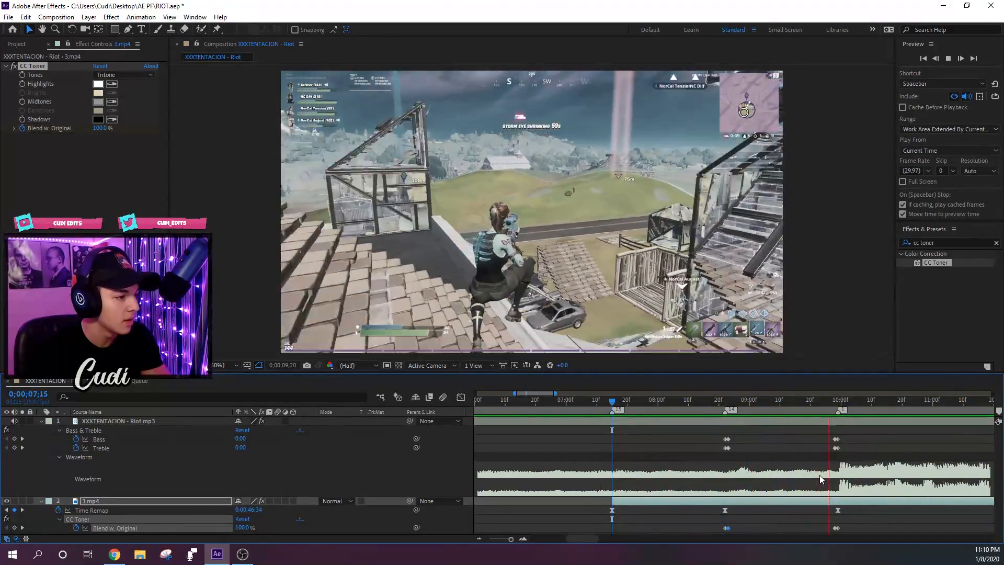
key(space)
key(space)
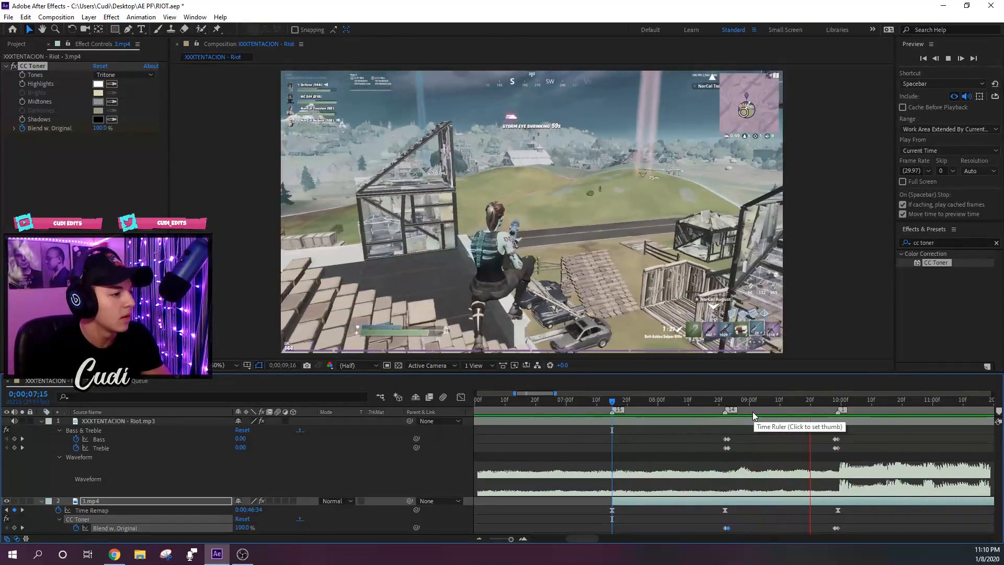
key(space)
- Try moving the 0;00;08;23 Blend w. Original keyframe much closer to the last keyframes and play back the gradual fade
drag(727, 407, 792, 407)
drag(785, 532, 804, 536)
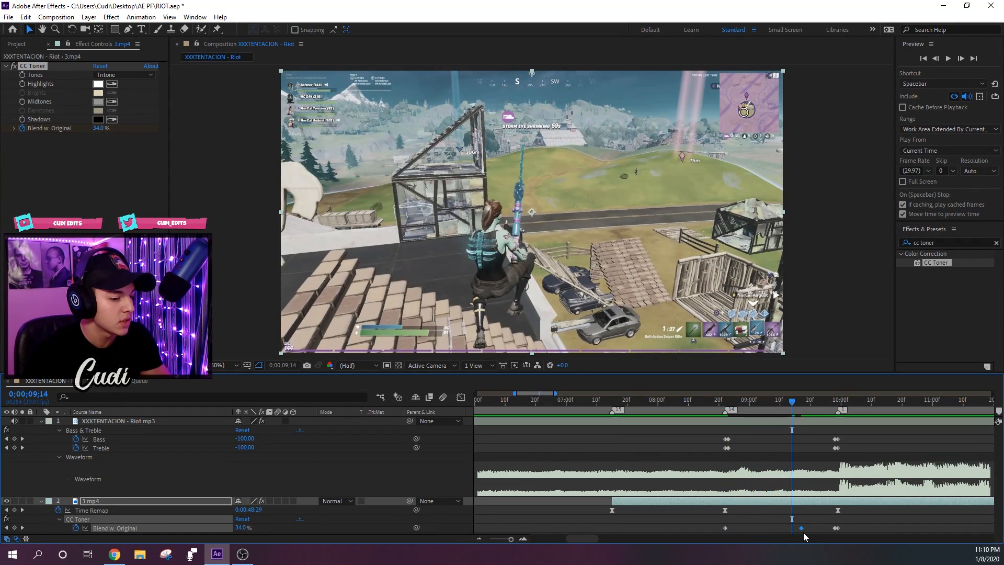
drag(798, 413, 613, 418)
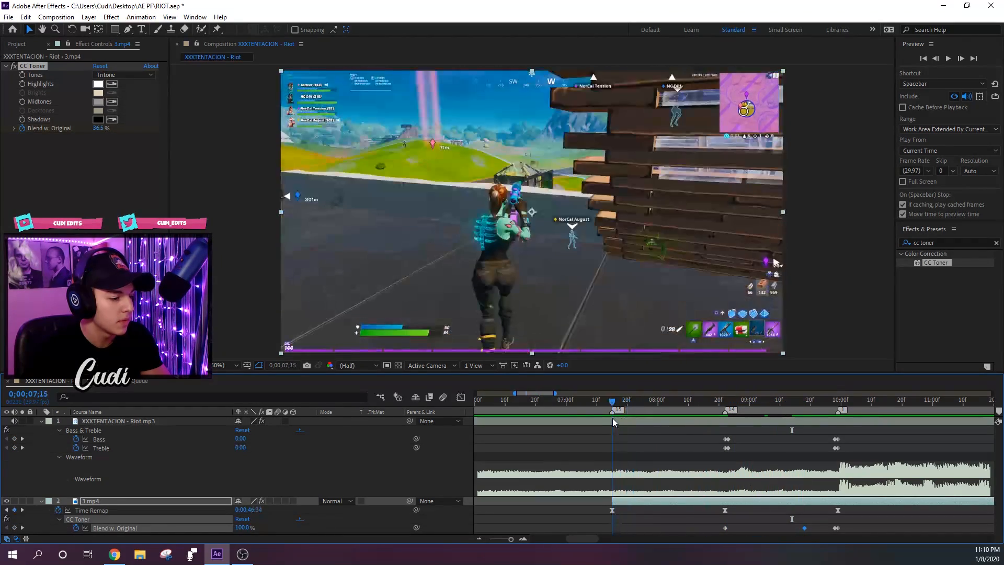
key(space)
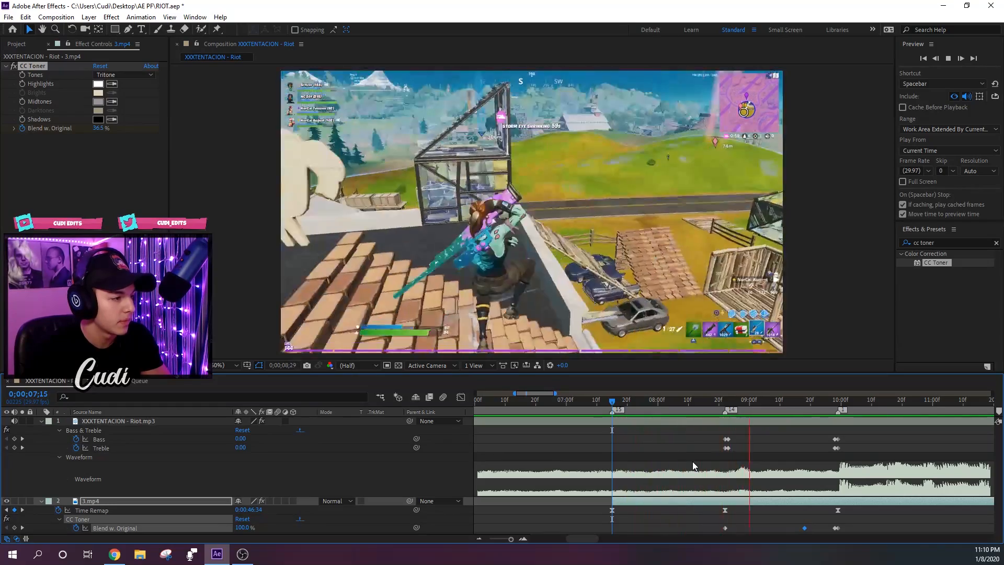
key(space)
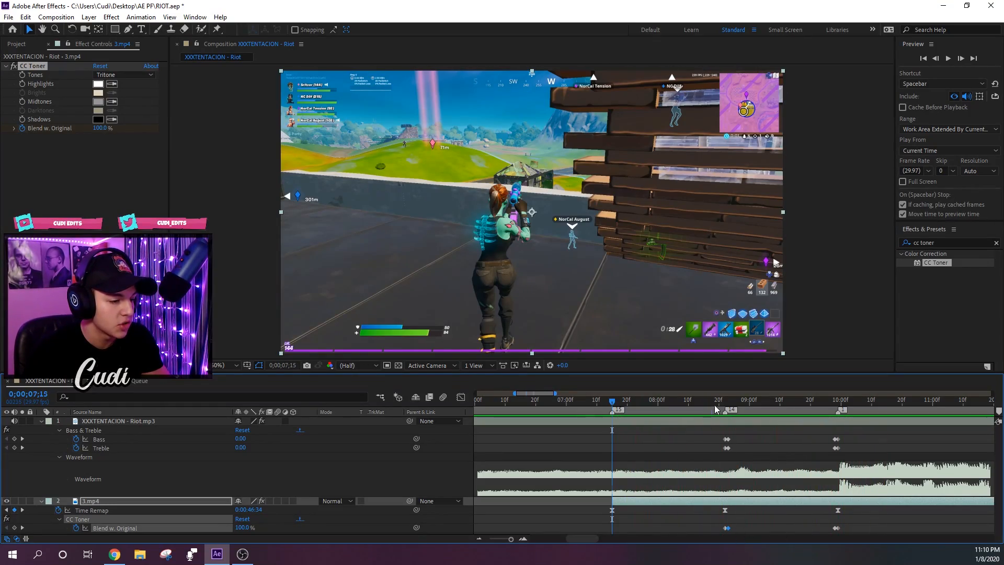
- Compare the frames at 0;00;08;15, 0;00;08;22 and 0;00;08;23 to examine the one-frame toner change
mouse_move(714, 405)
mouse_down()
mouse_move(778, 407)
mouse_move(726, 420)
mouse_up()
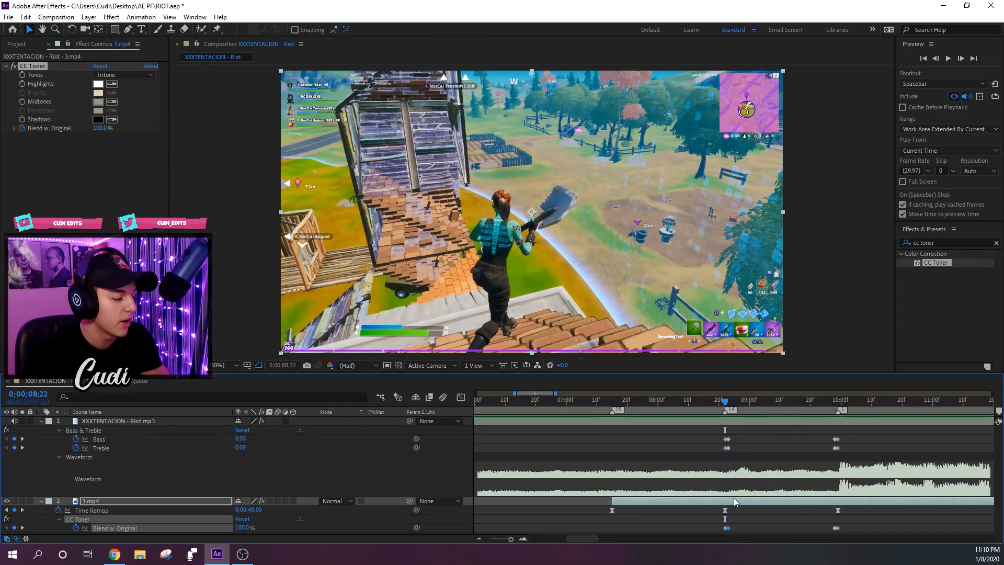
click(744, 518)
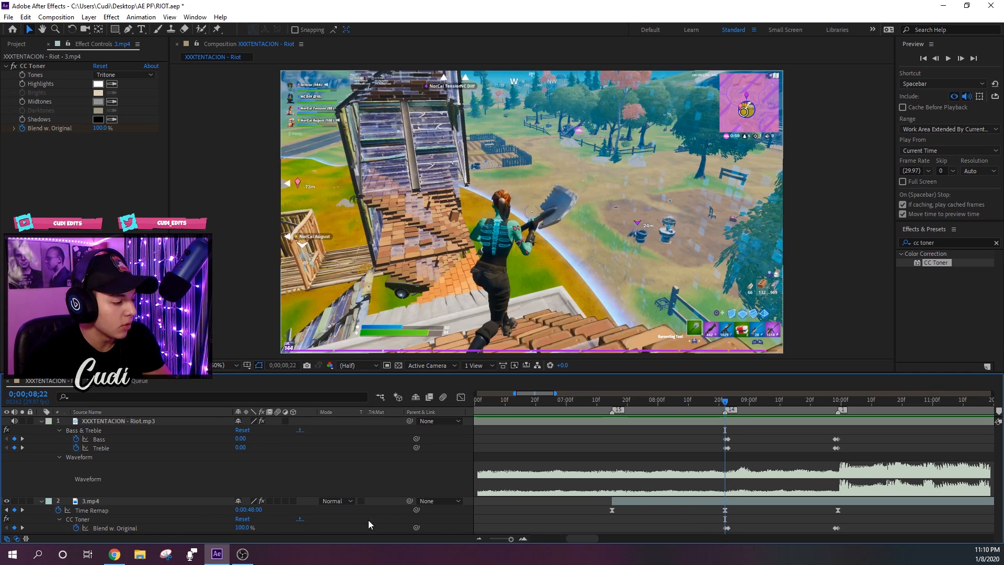
mouse_move(715, 404)
mouse_down()
mouse_move(728, 402)
mouse_move(679, 402)
mouse_move(721, 402)
mouse_move(703, 402)
mouse_up()
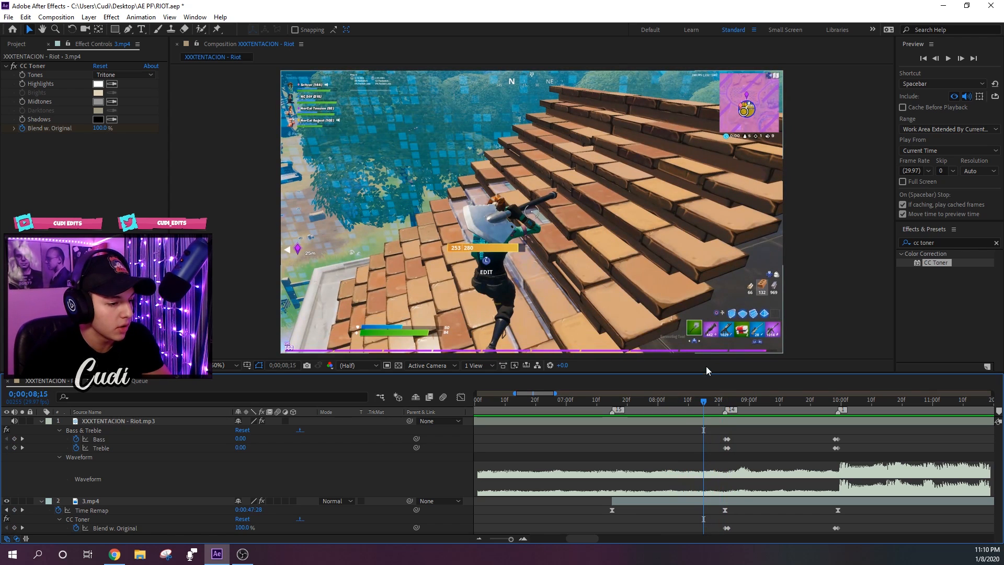
click(727, 400)
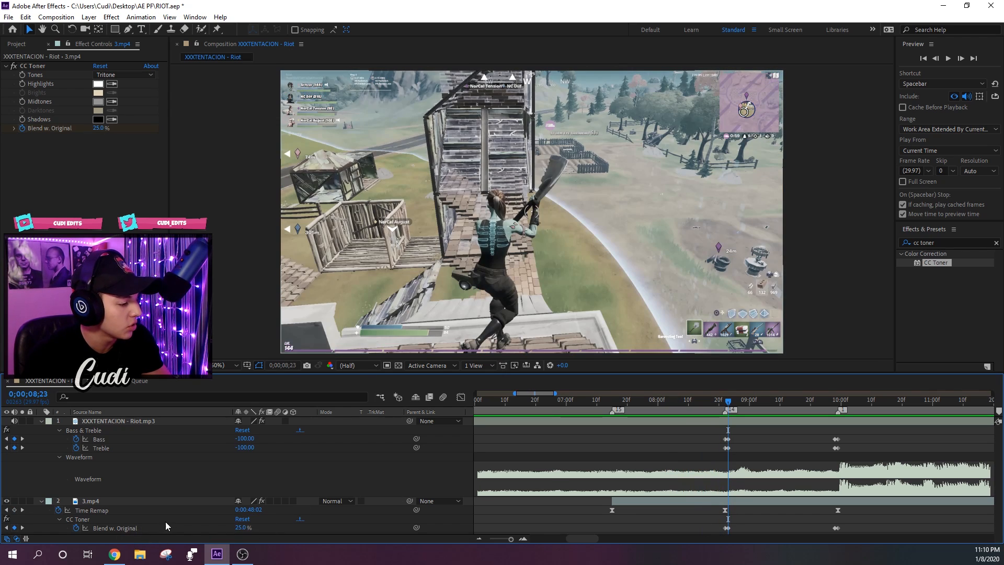
drag(737, 403, 721, 485)
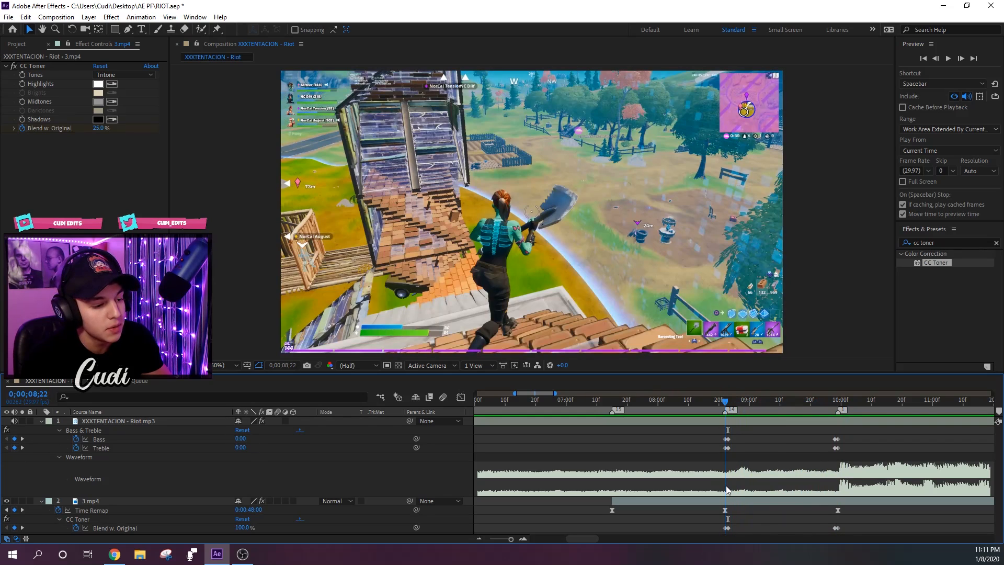
- Collapse the music layer's properties and show only the keyframed properties of the 3.mp4 layer
click(757, 502)
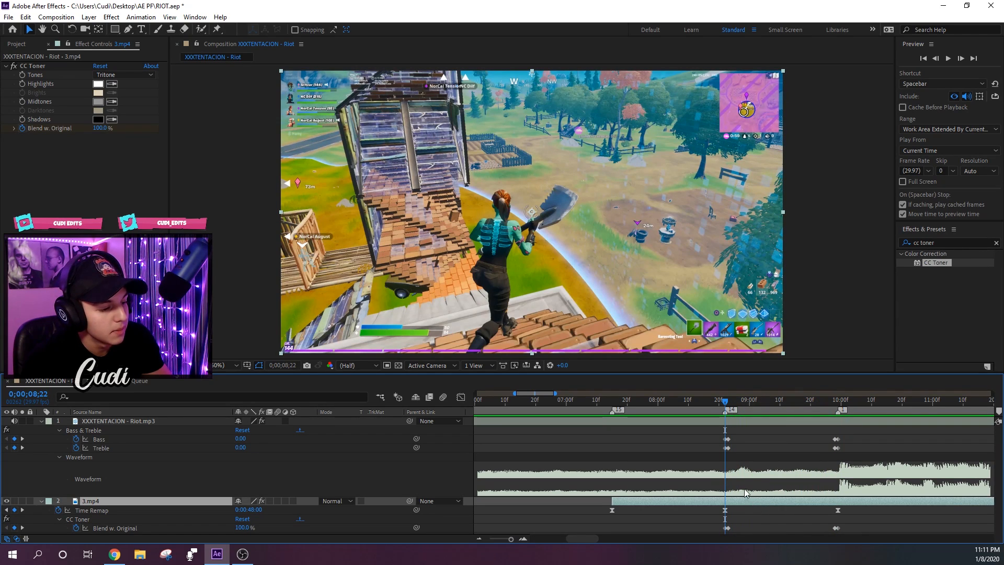
key(u)
click(742, 418)
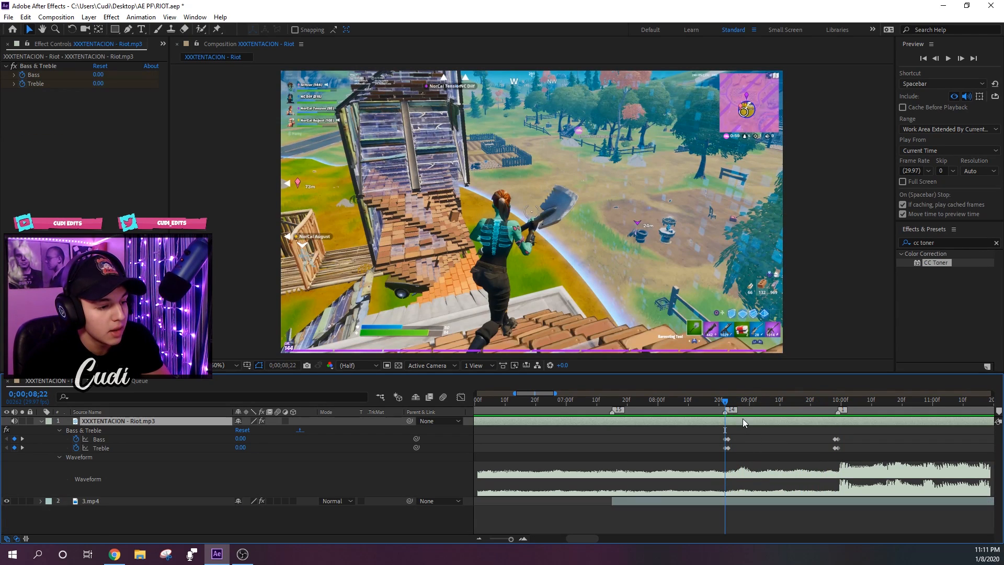
key(u)
click(744, 432)
key(u)
- Search the effects for s_filmda at 0;00;09;10 and apply S_FilmDamage to the 3.mp4 layer
drag(743, 402, 781, 410)
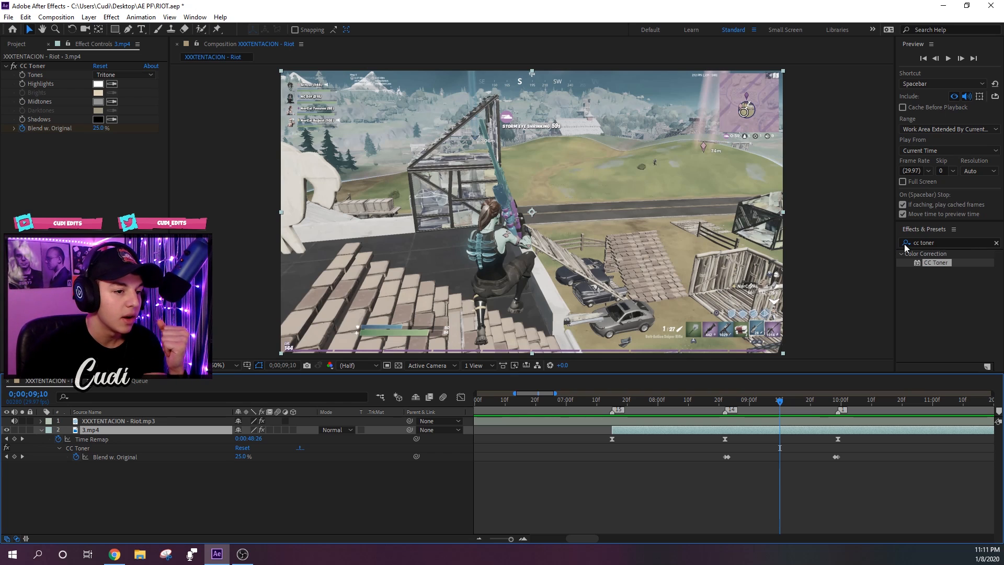
click(933, 241)
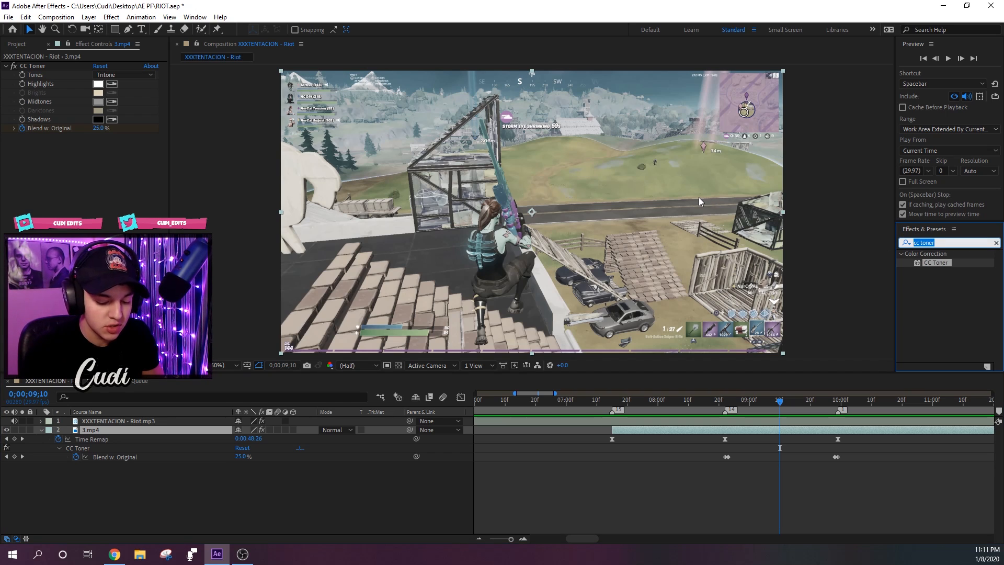
text(s-)
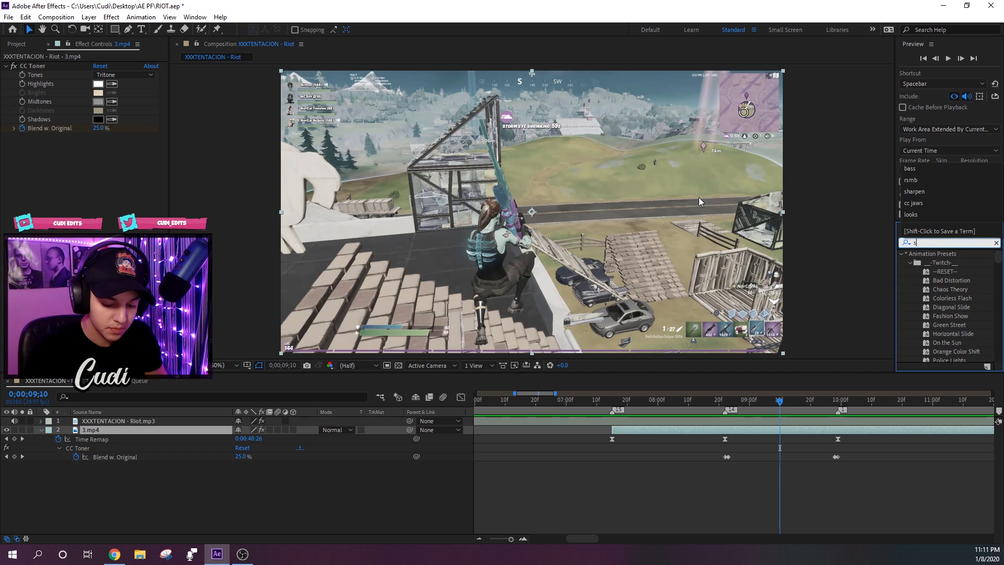
key(BackSpace)
text(_filmda)
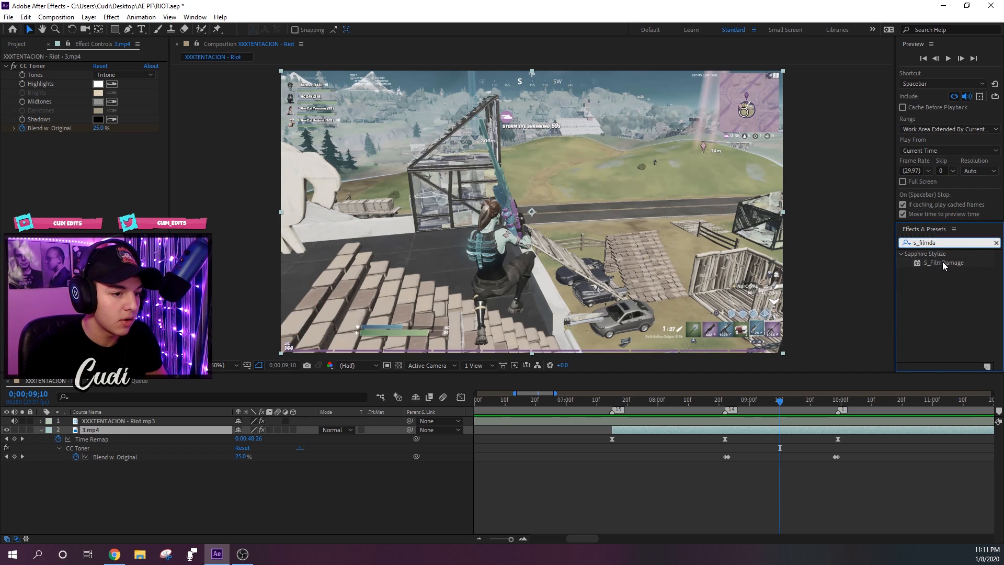
drag(942, 264, 800, 429)
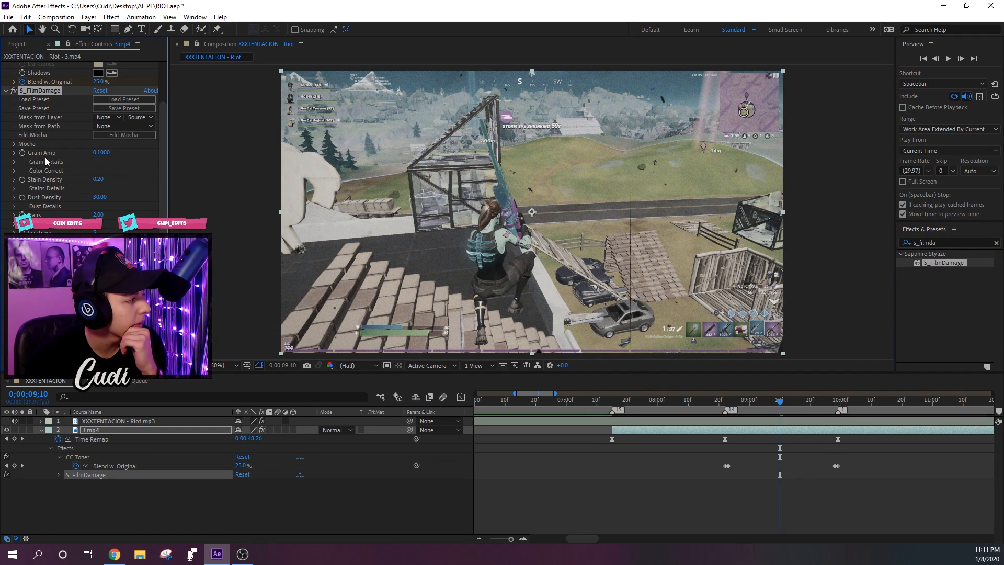
- Set the S_FilmDamage Grain Amp, Stain Density and Hairs to 0
click(103, 151)
text(0)
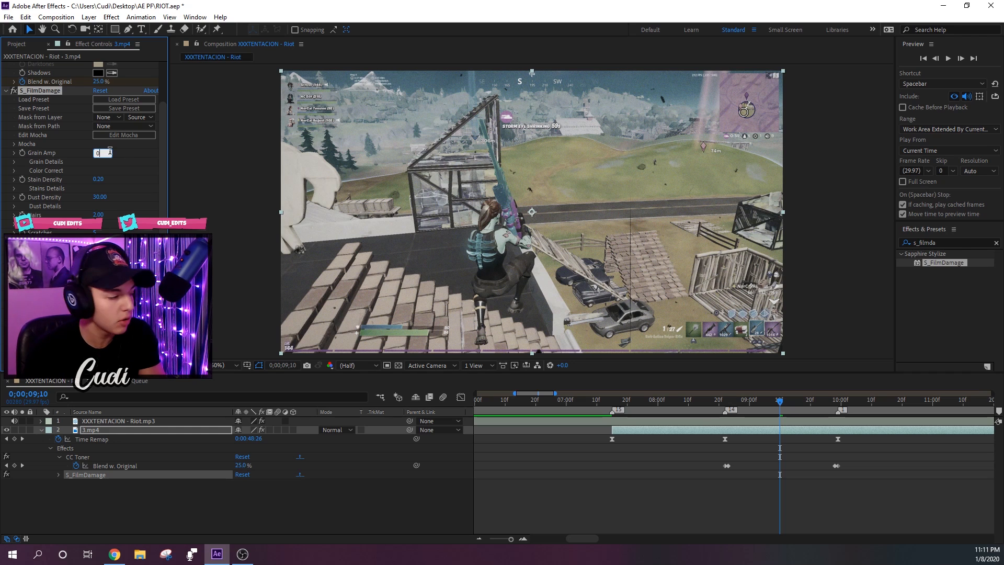
key(Return)
click(98, 180)
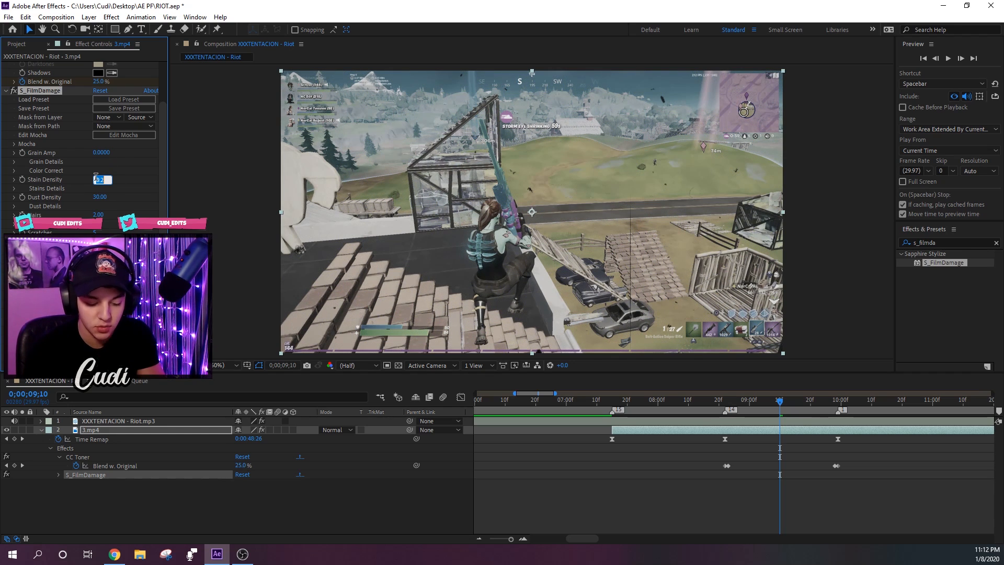
text(0)
key(Return)
click(98, 213)
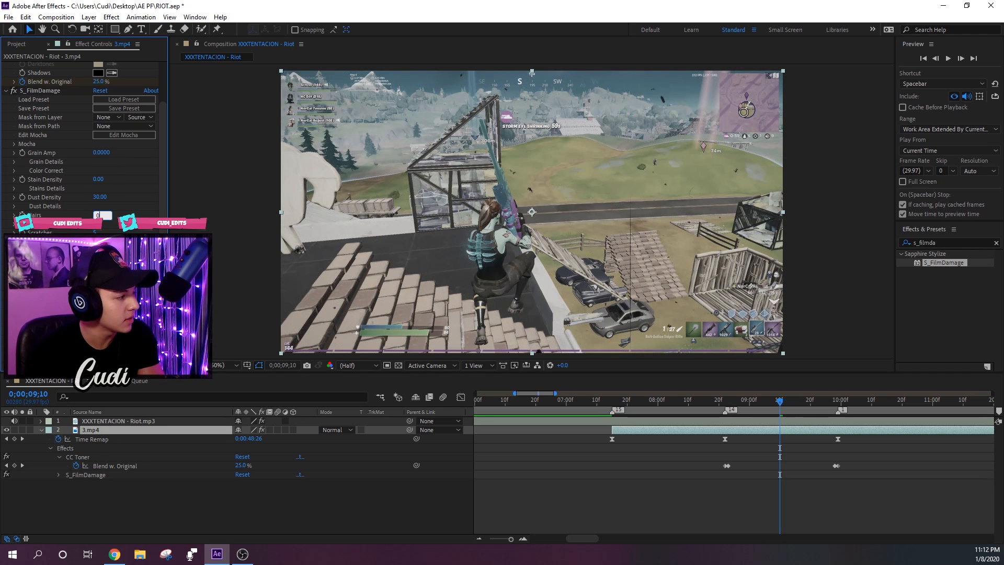
text(0)
key(Return)
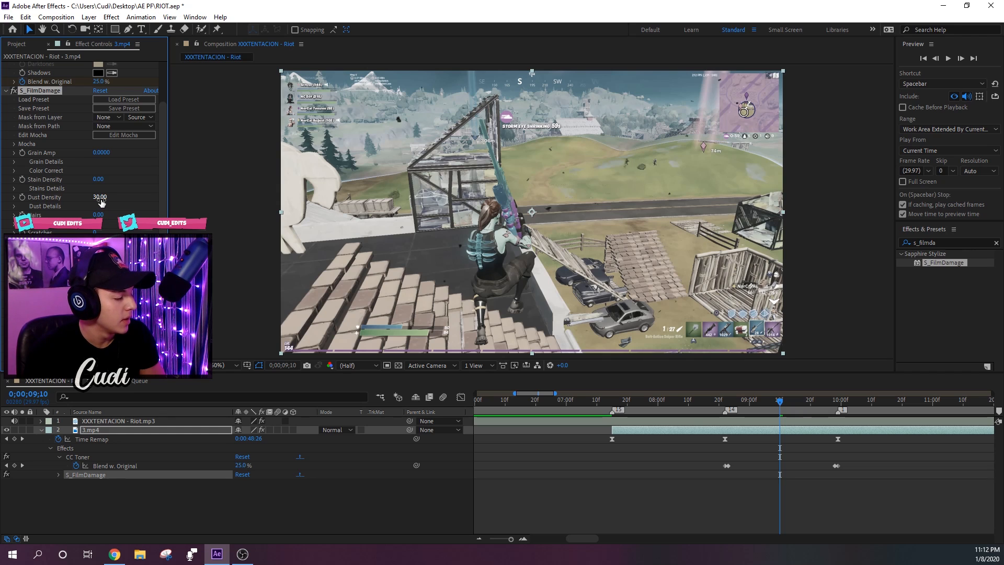
- Compare the film damage with Dust Density at 0 and set Dust Density to 15
click(14, 197)
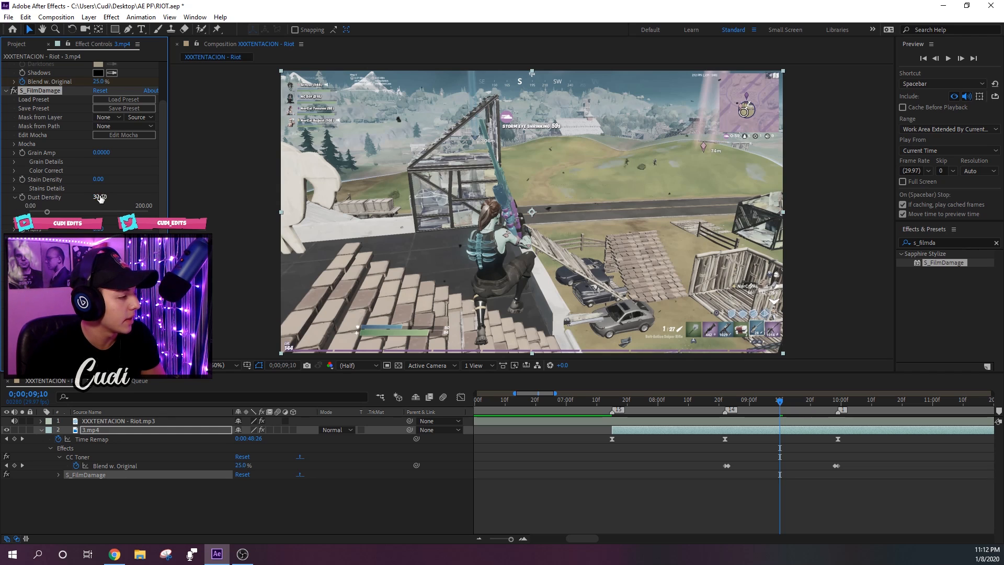
text(0)
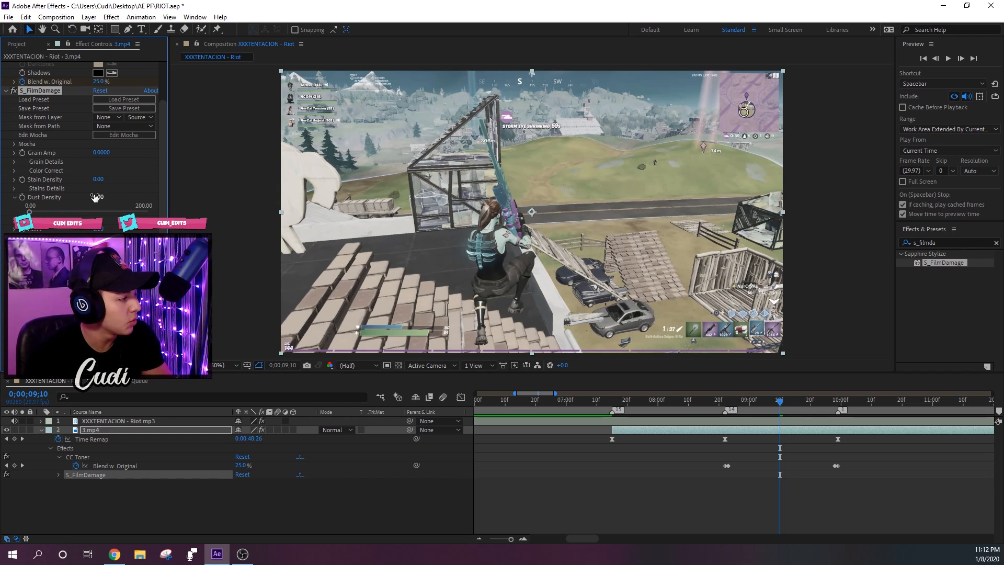
click(98, 196)
text(15)
key(Return)
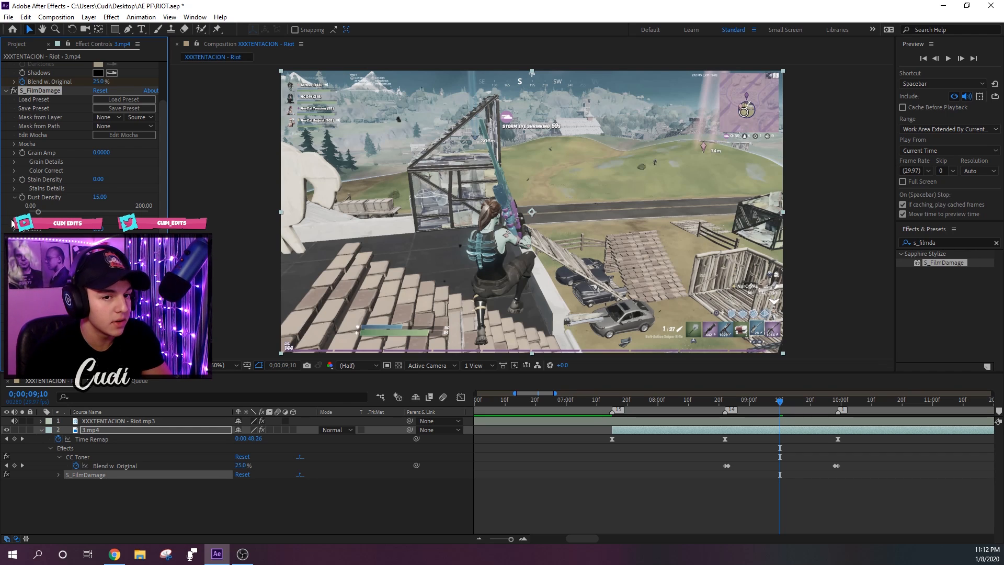
- In the Dust Details, set both Dust Color1 and Dust Color2 to white
scroll(14, 219, down, 1)
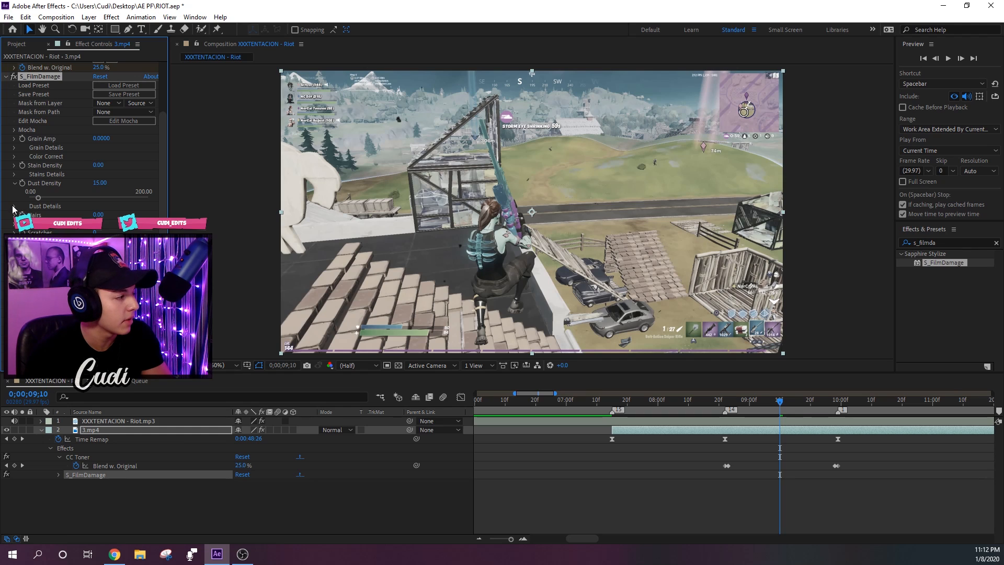
click(15, 206)
scroll(53, 173, down, 5)
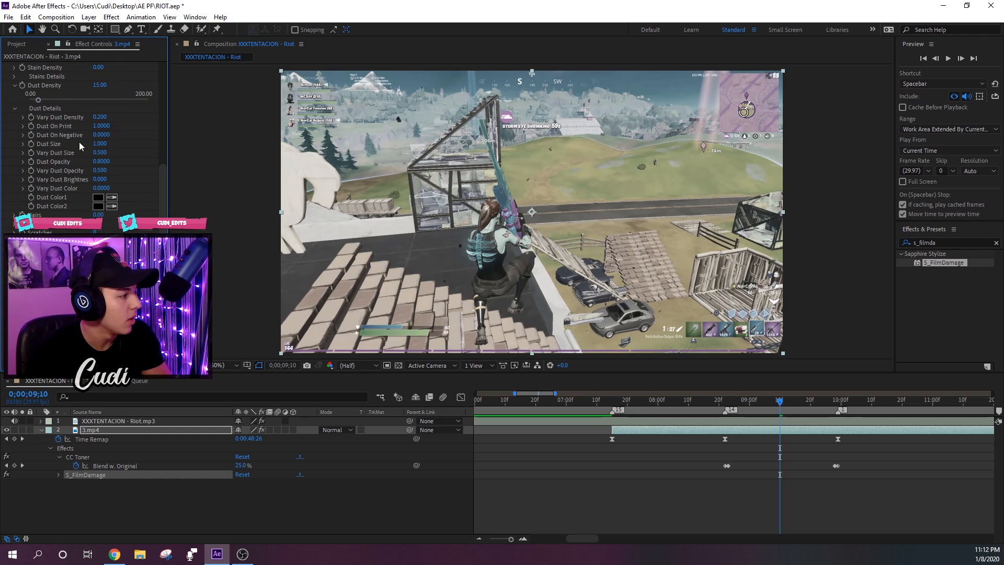
click(98, 198)
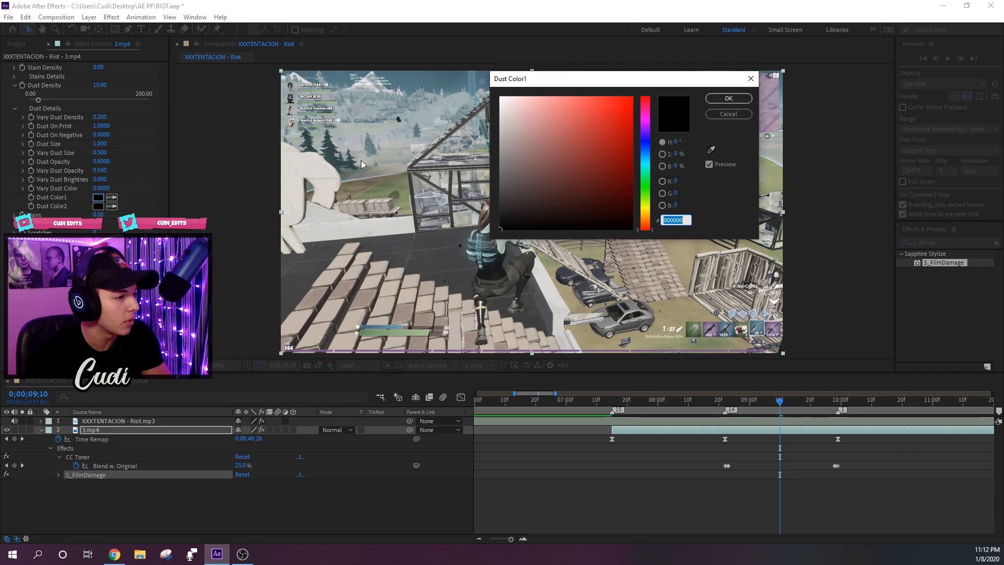
drag(523, 116, 408, 74)
click(718, 98)
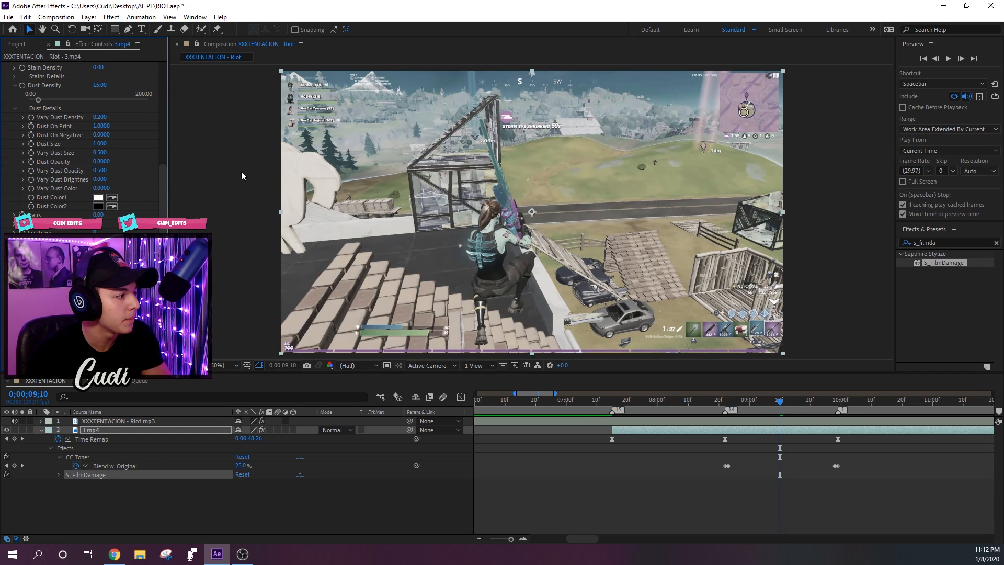
click(98, 206)
drag(577, 130, 497, 96)
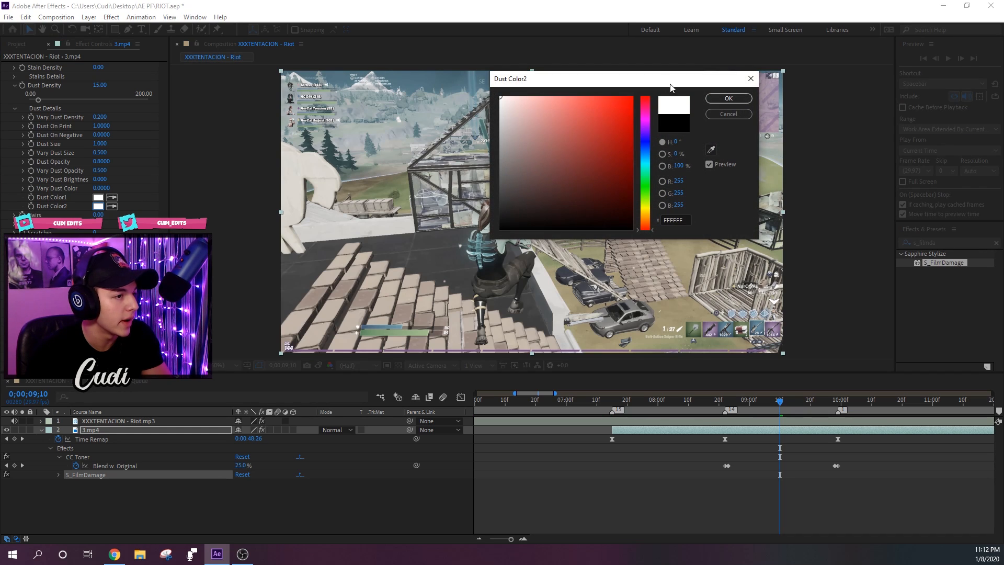
click(728, 98)
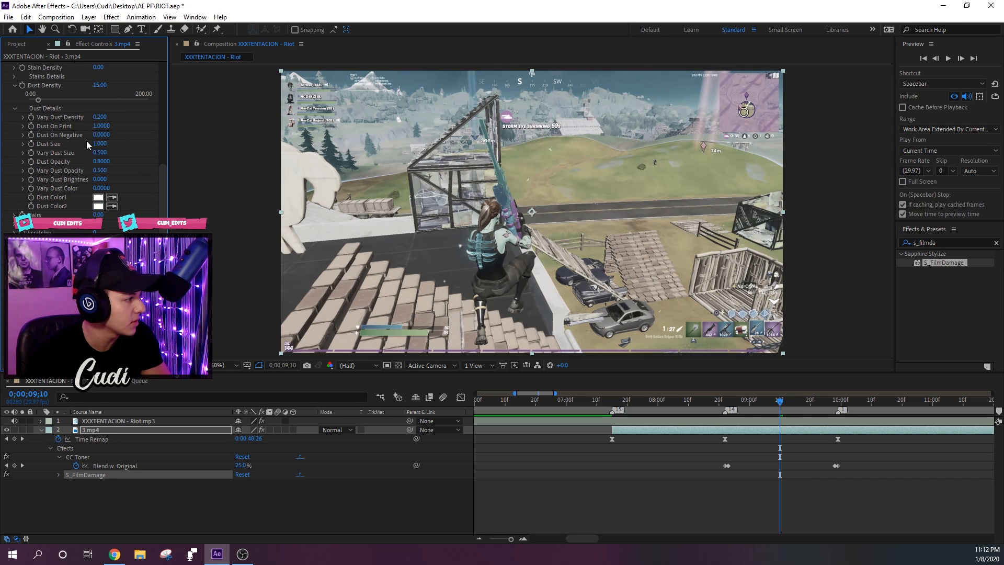
- Enable keyframing for Dust Density at 0;00;08;23 with the value 15 and reveal the modified properties in the timeline
scroll(60, 154, up, 1)
click(16, 118)
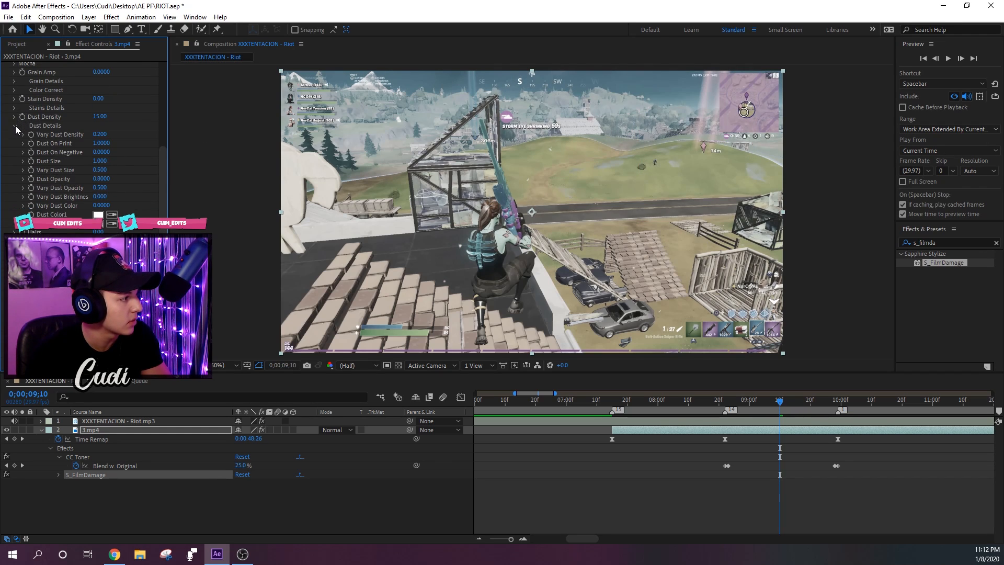
scroll(61, 172, up, 2)
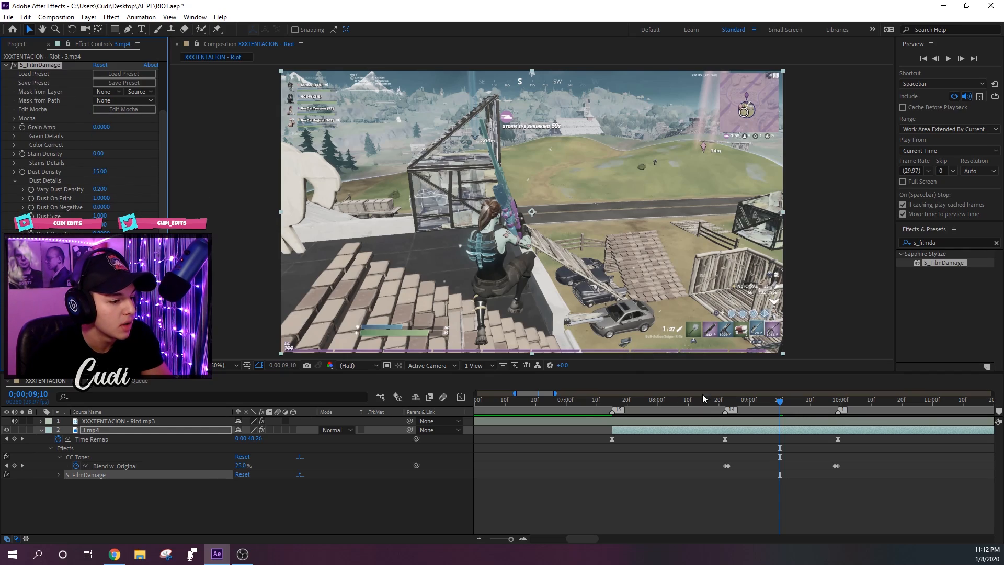
mouse_move(740, 403)
mouse_down()
mouse_move(725, 403)
mouse_move(810, 409)
mouse_move(728, 409)
mouse_up()
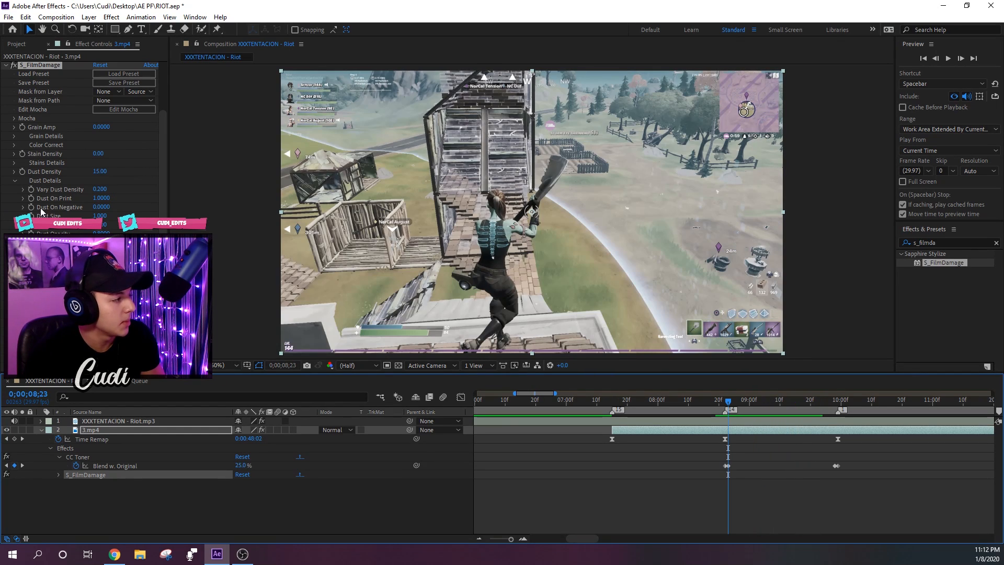
click(22, 172)
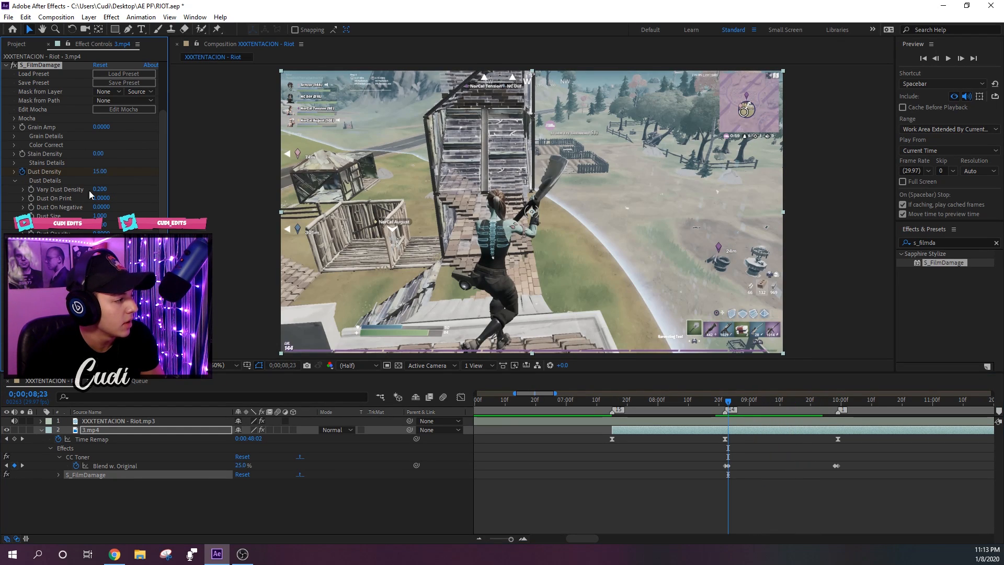
key(u)
key(u)
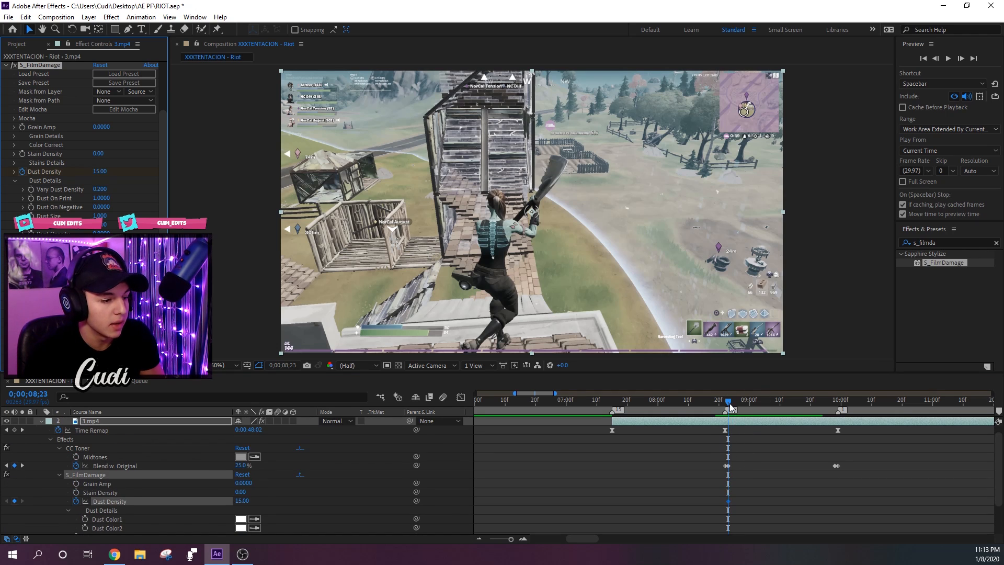
- Keyframe Dust Density at 0 one frame earlier, at 0;00;08;22
drag(729, 404, 726, 404)
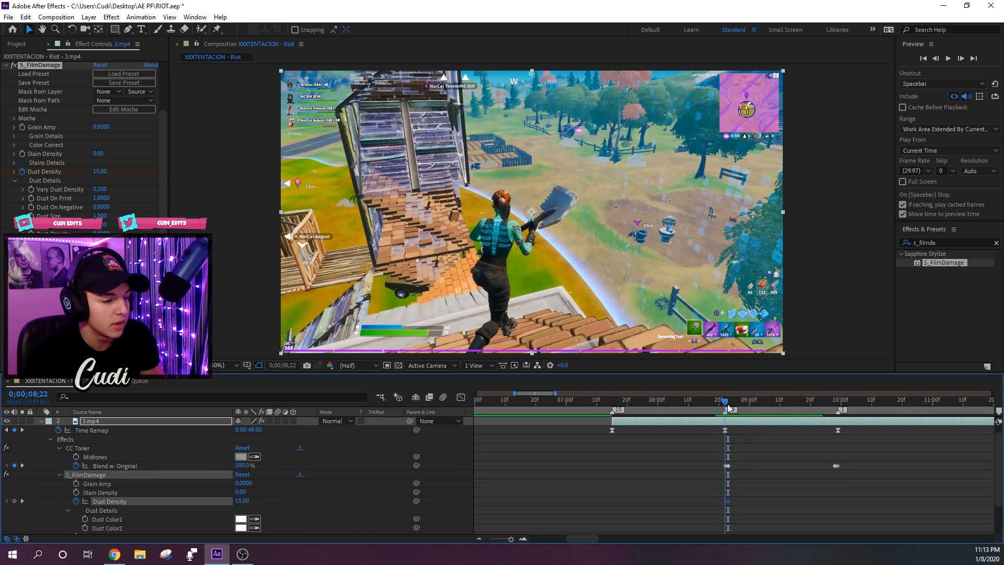
click(238, 501)
key(Return)
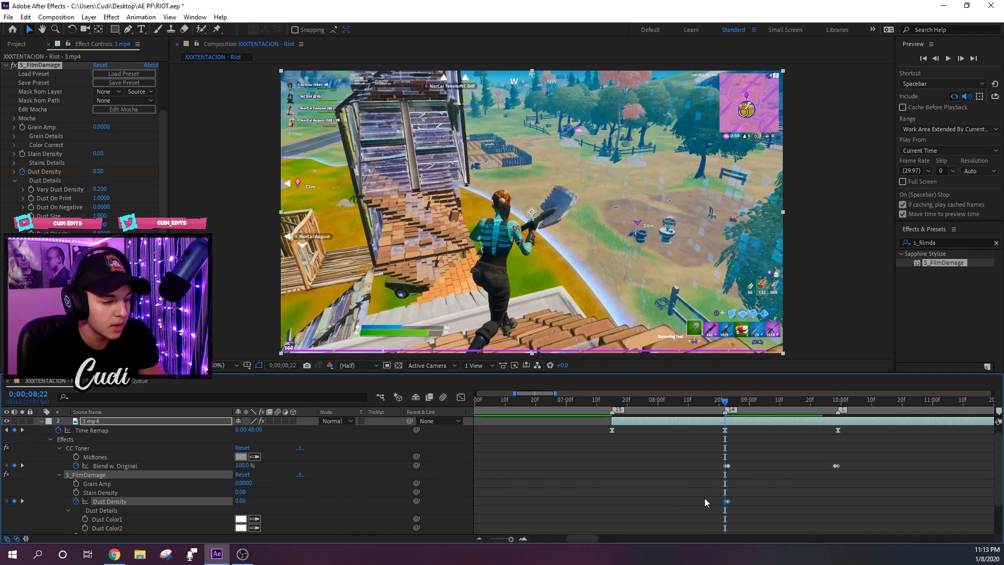
- Copy the Dust Density keyframes to the end of the muffled section, with 0 at 0;00;09;29 and 15 at 0;00;09;28
click(837, 401)
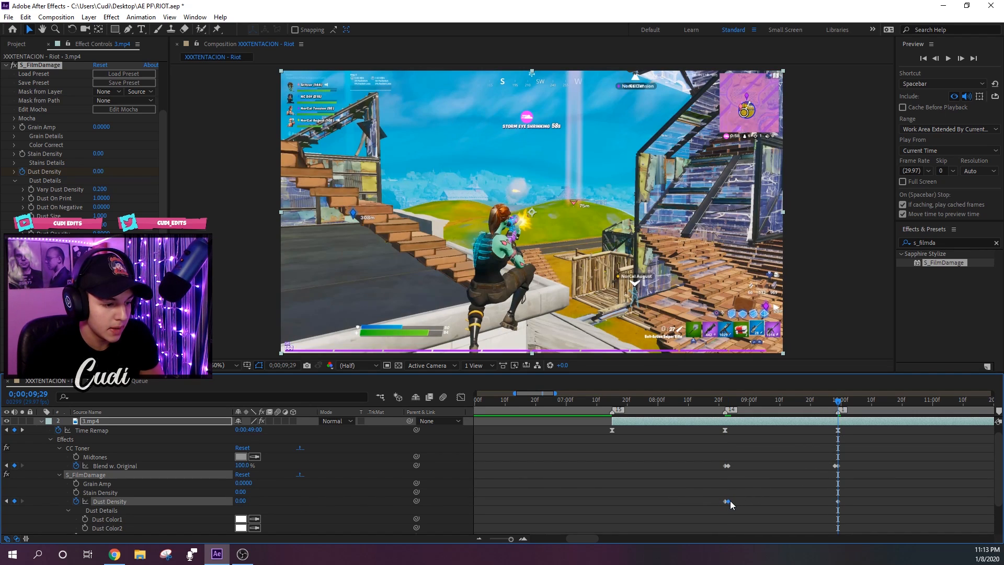
drag(838, 401, 833, 438)
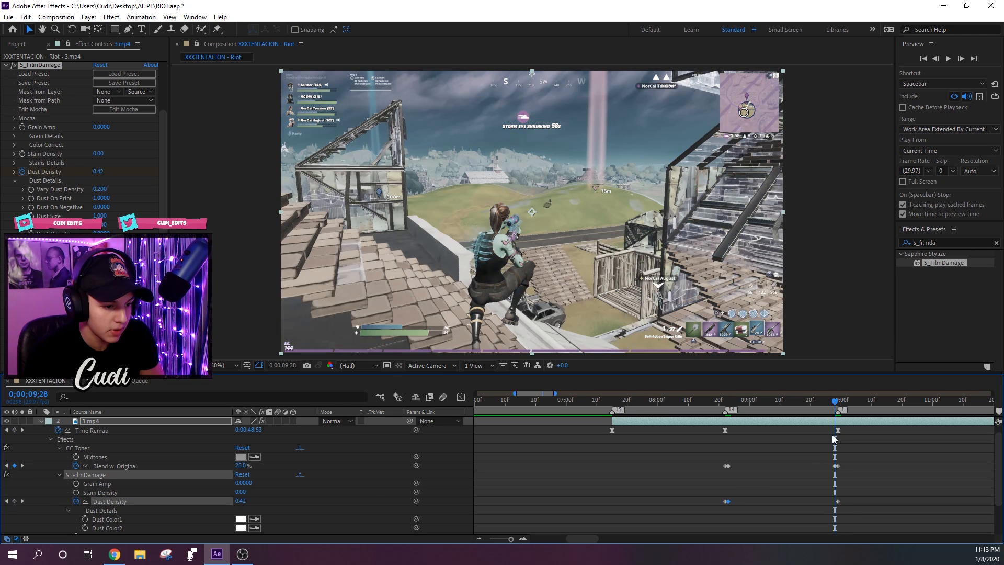
drag(742, 404, 767, 404)
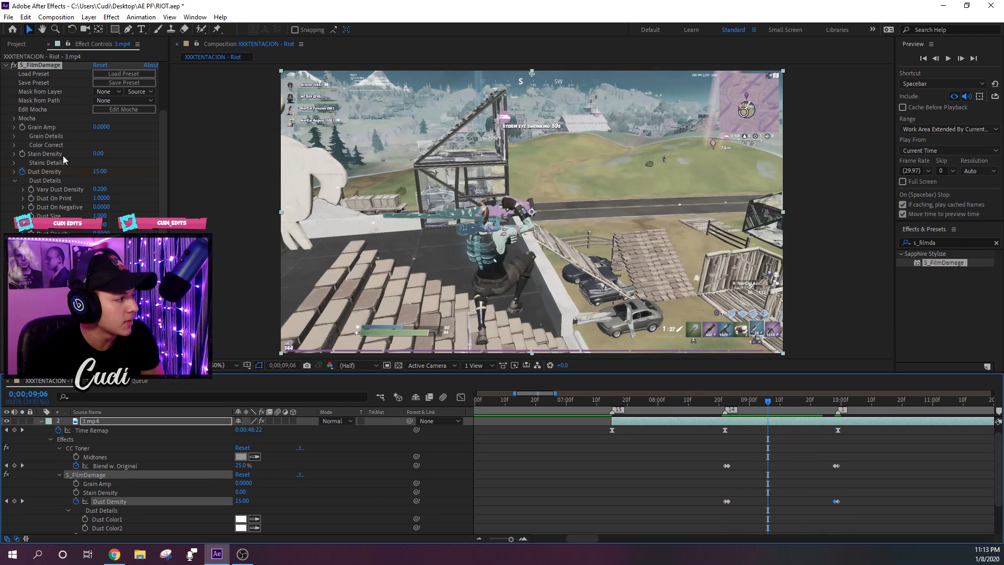
- Collapse the 3.mp4 layer's timeline properties and the Dust Details group, and deselect the layer
scroll(720, 444, up, 1)
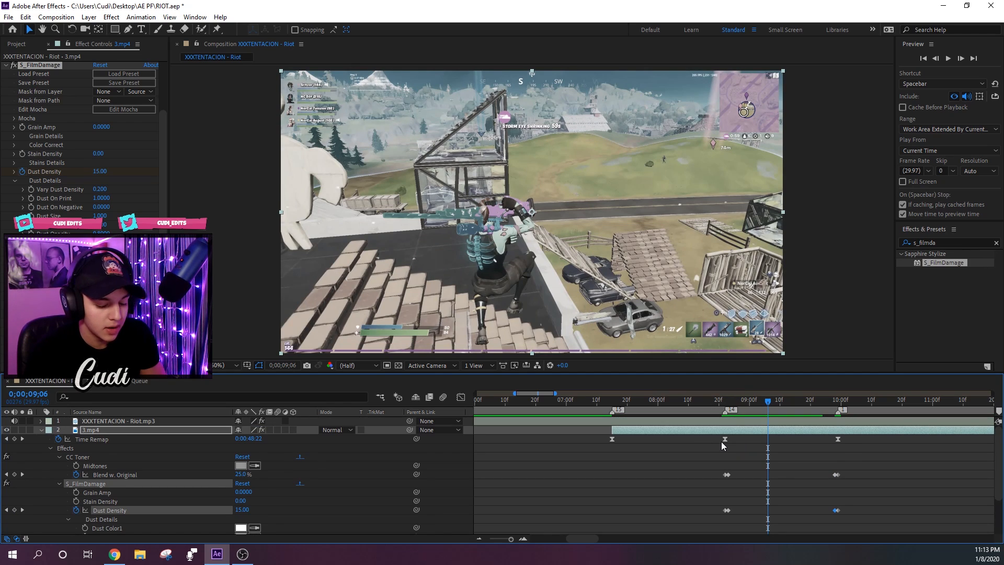
key(u)
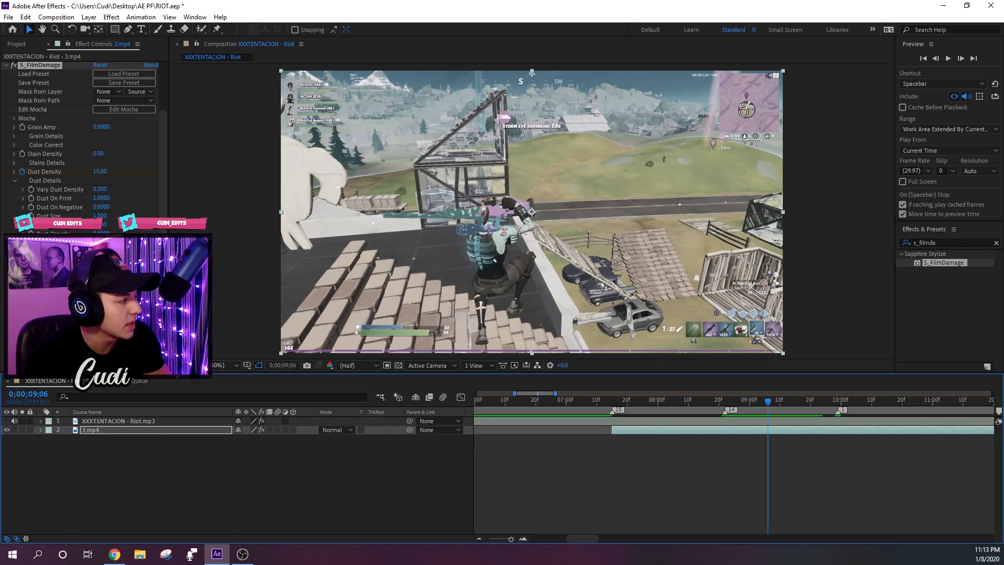
click(15, 181)
click(630, 424)
- Play back the finished effect from 0;00;07;15 and save the RIOT.aep project
mouse_move(623, 401)
mouse_down()
mouse_move(656, 410)
mouse_move(612, 408)
mouse_up()
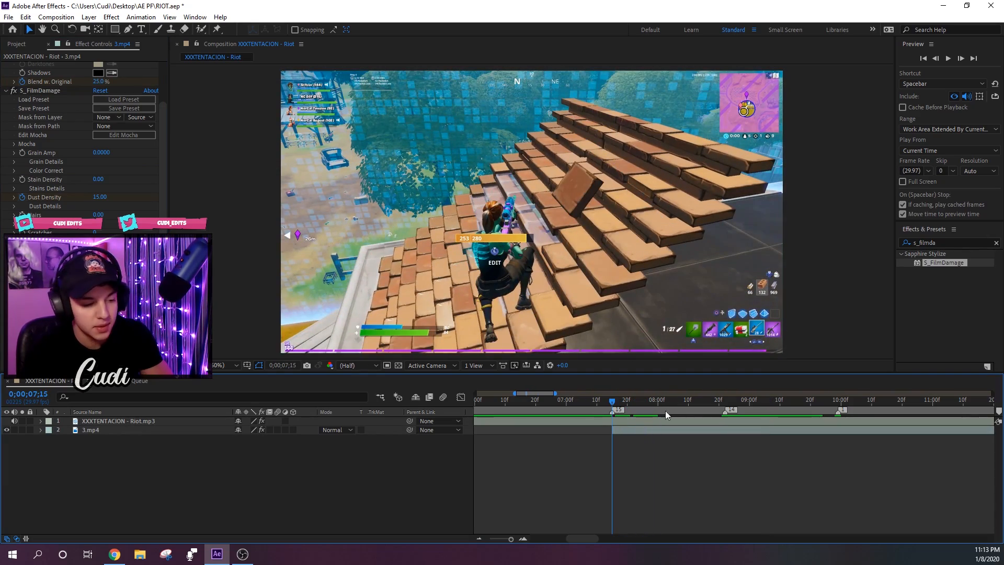
key(space)
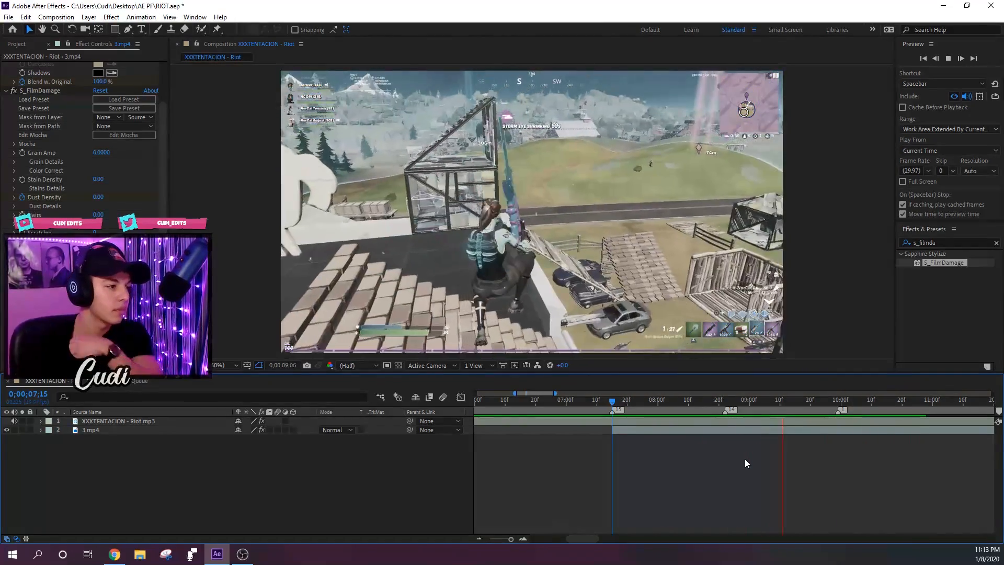
key(space)
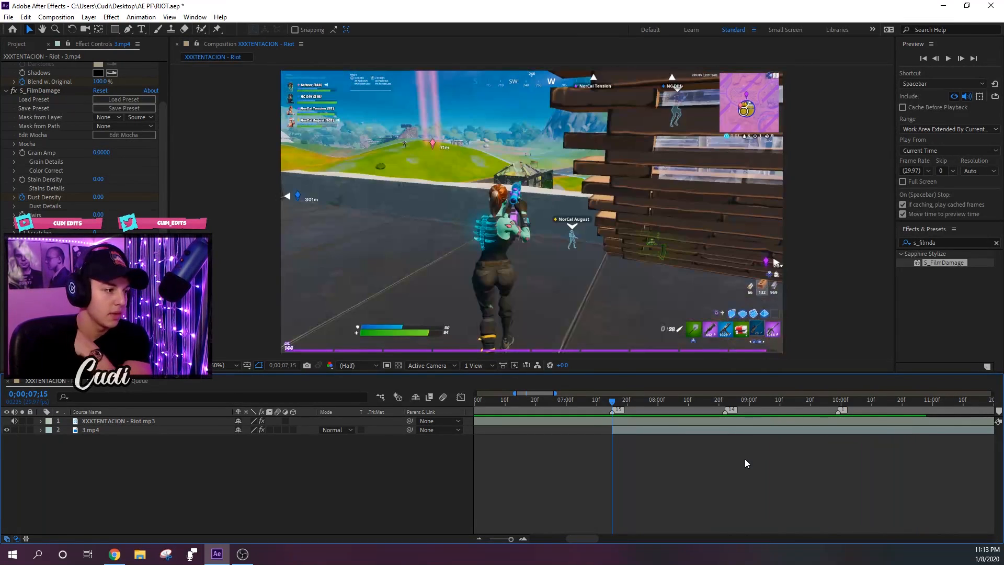
click(9, 17)
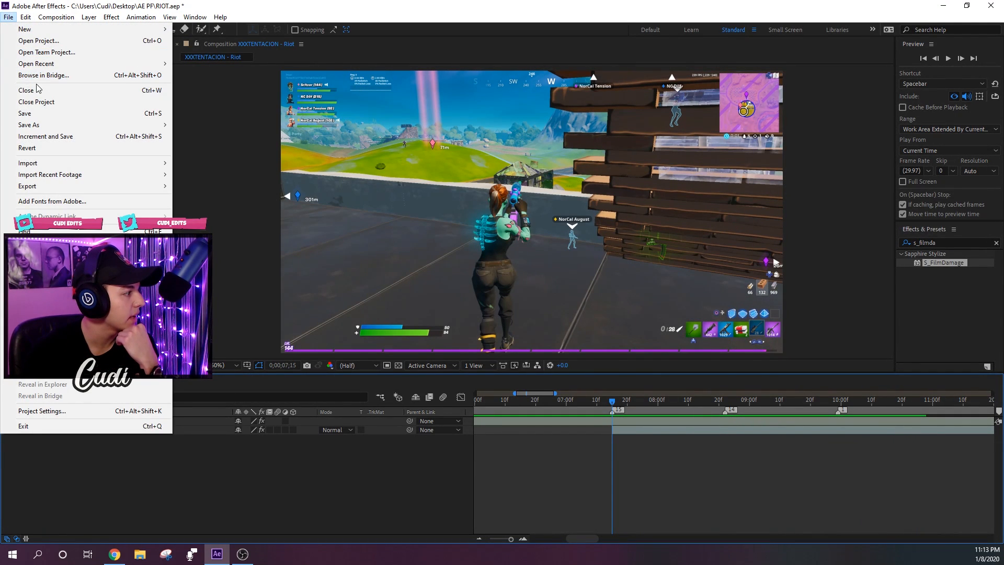
click(38, 113)
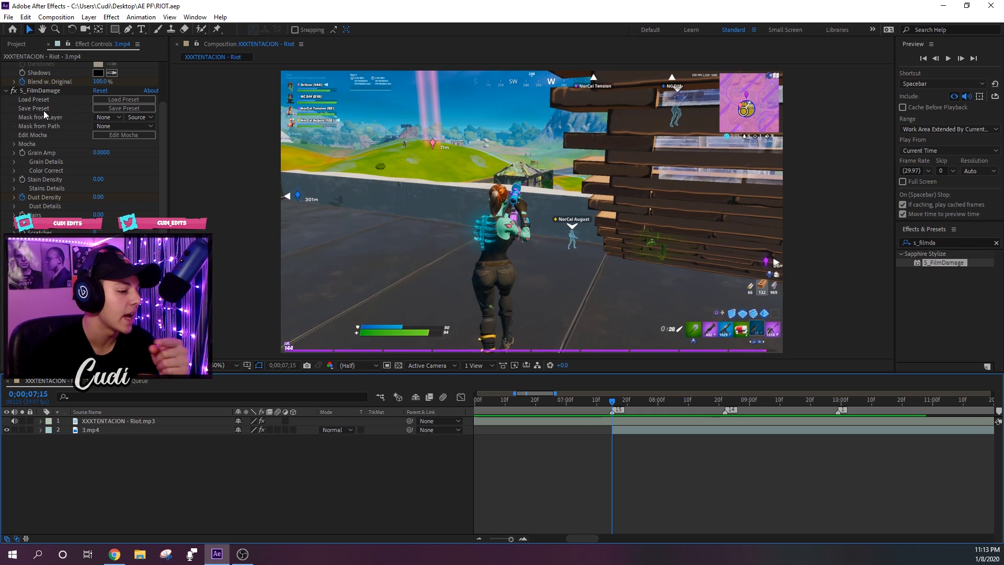
- Find the RSMB motion blur effect and apply it to the 3.mp4 layer, with the current time at 0;00;08;01
click(653, 428)
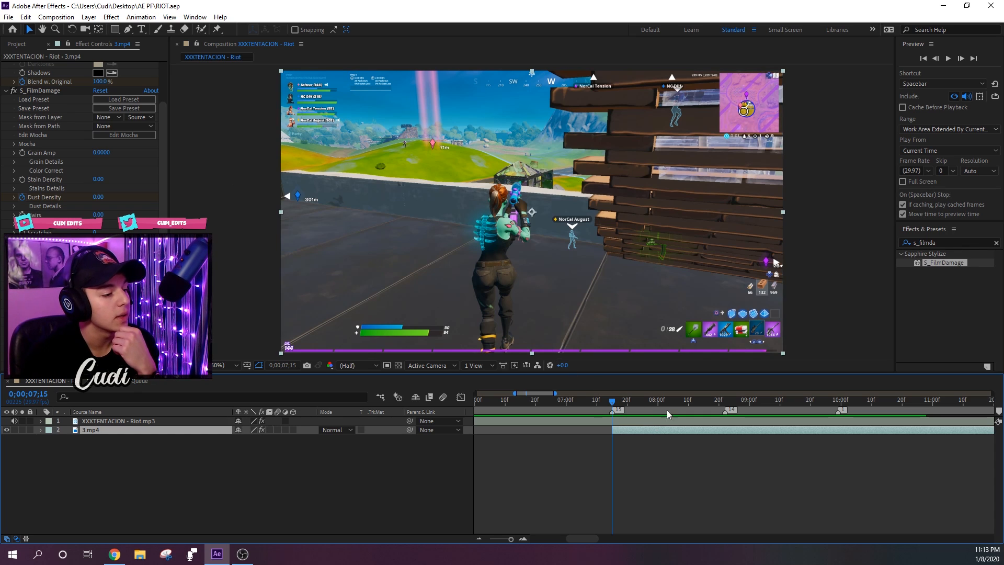
drag(652, 401, 661, 406)
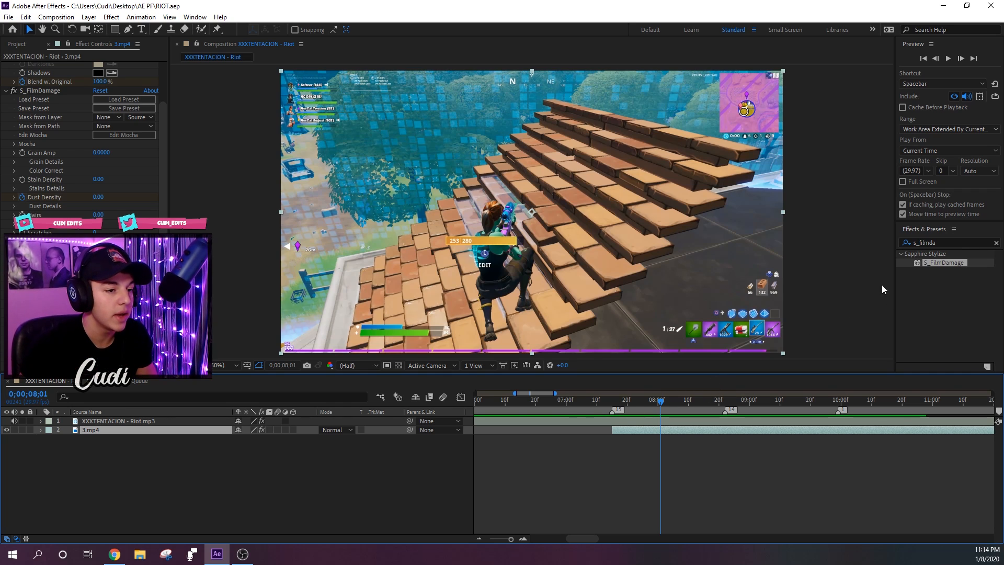
double_click(946, 243)
text(rsm)
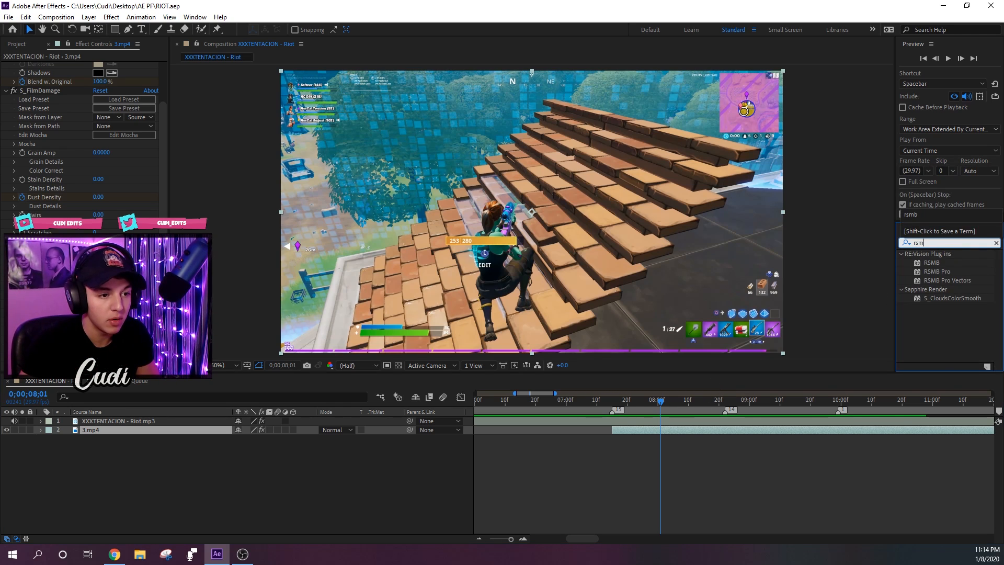
click(936, 262)
click(942, 271)
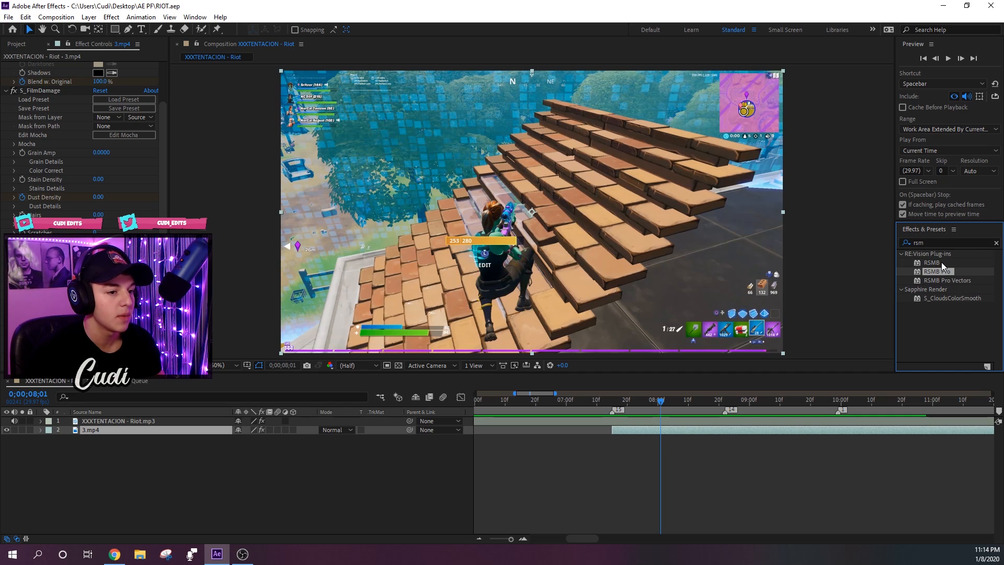
click(941, 263)
click(943, 271)
drag(941, 262, 480, 333)
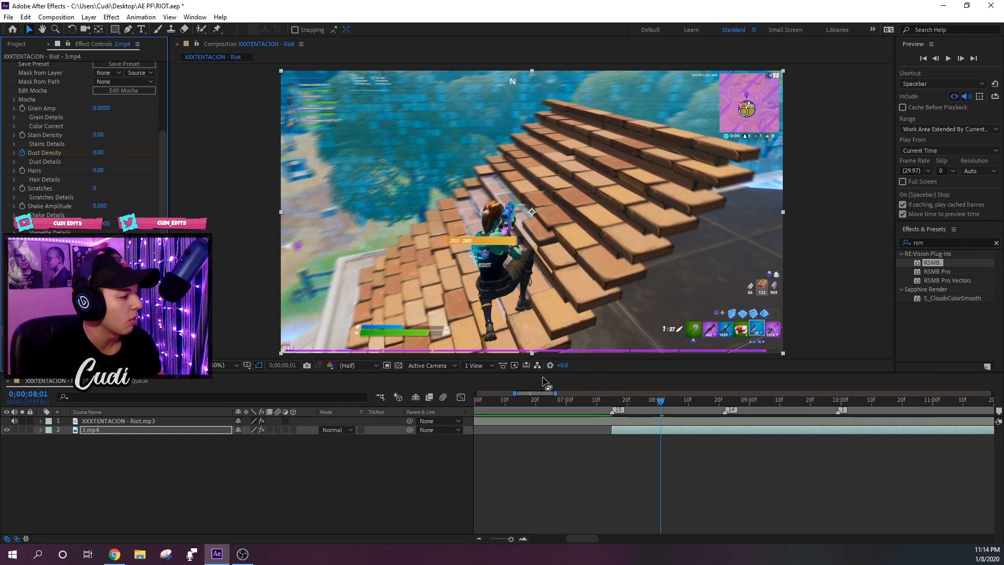
- Scrub through the clip to check the motion blur, and compare the frame at 0;00;08;26 with RSMB off and on
drag(646, 402, 700, 409)
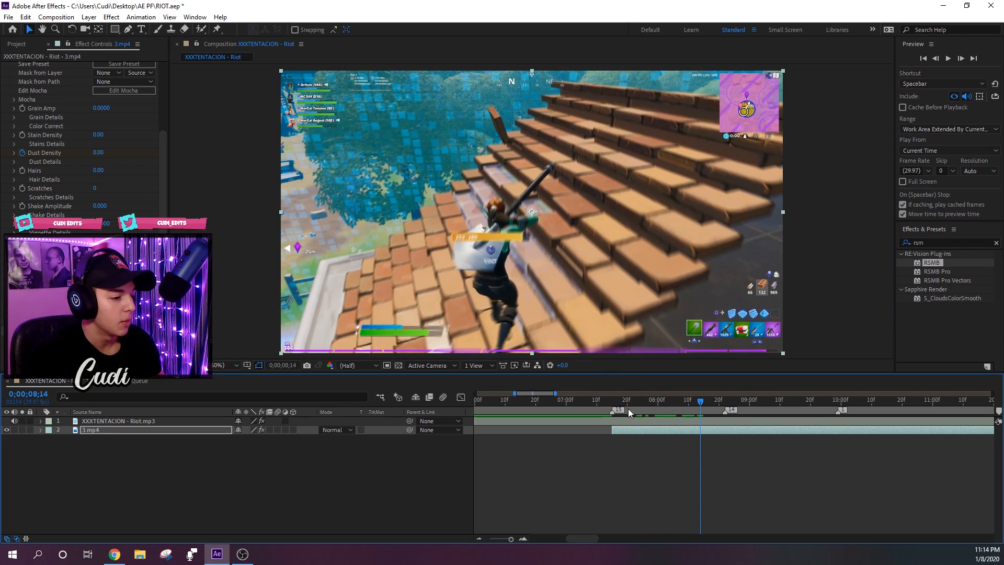
drag(628, 399, 688, 427)
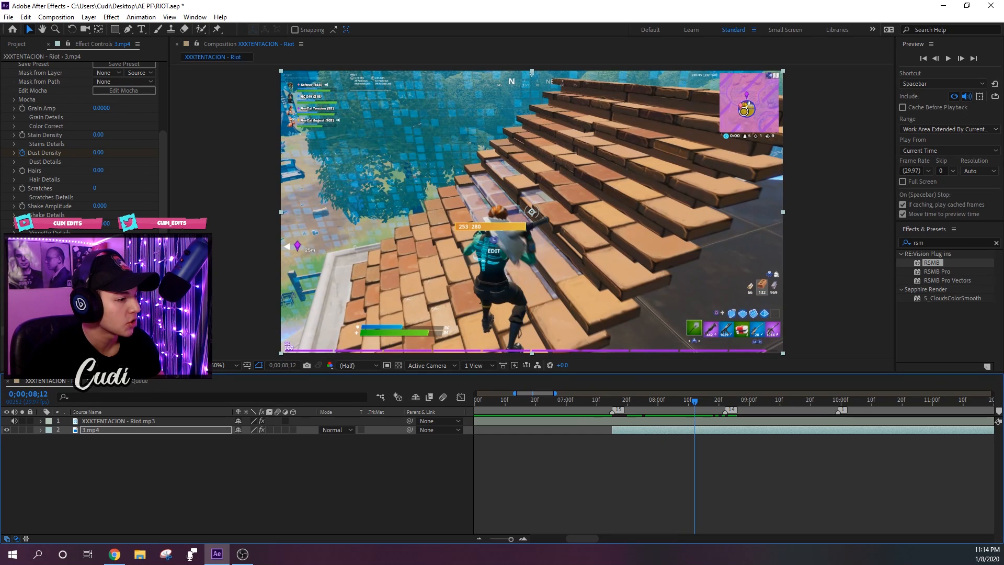
drag(99, 294, 116, 295)
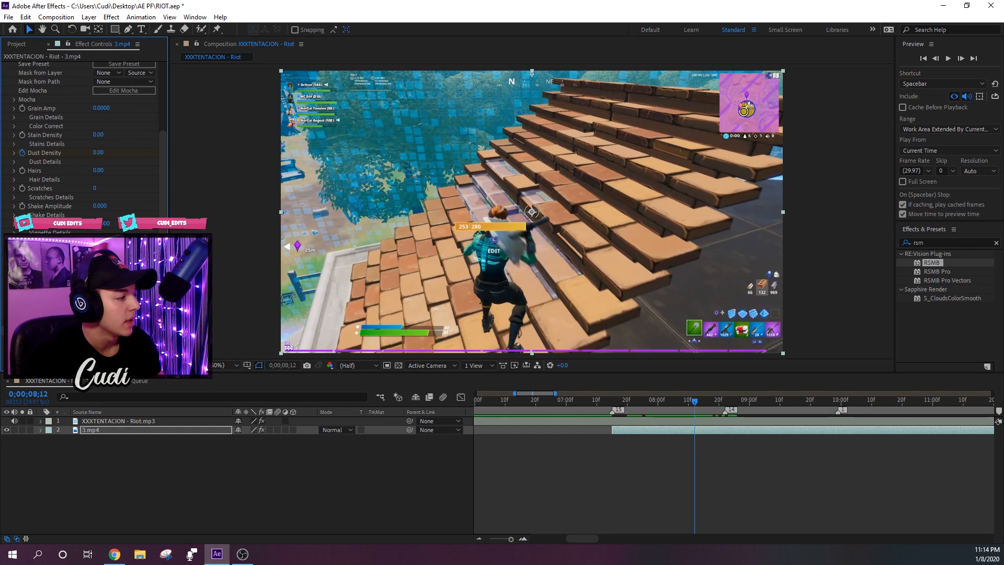
drag(685, 399, 738, 410)
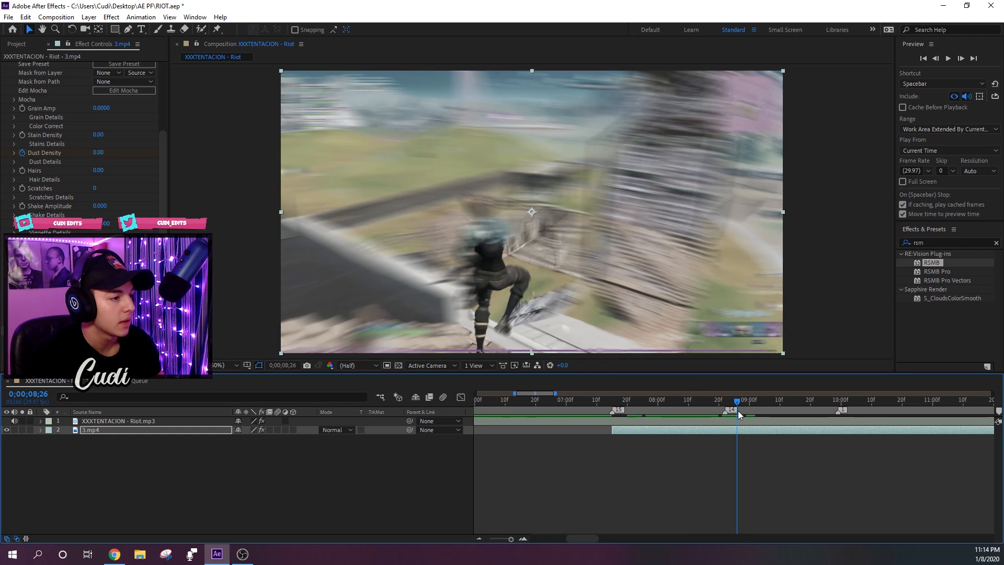
click(12, 330)
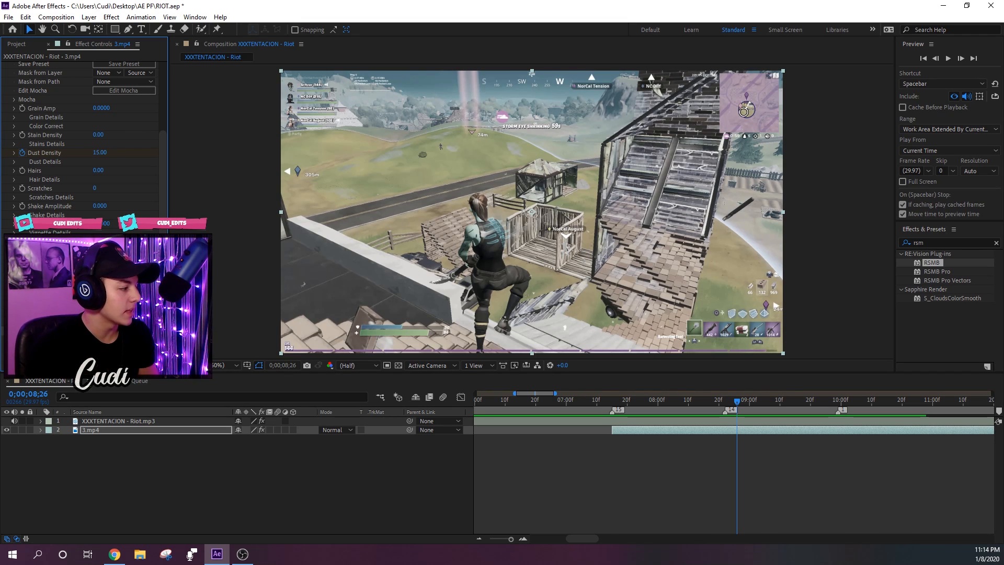
click(13, 330)
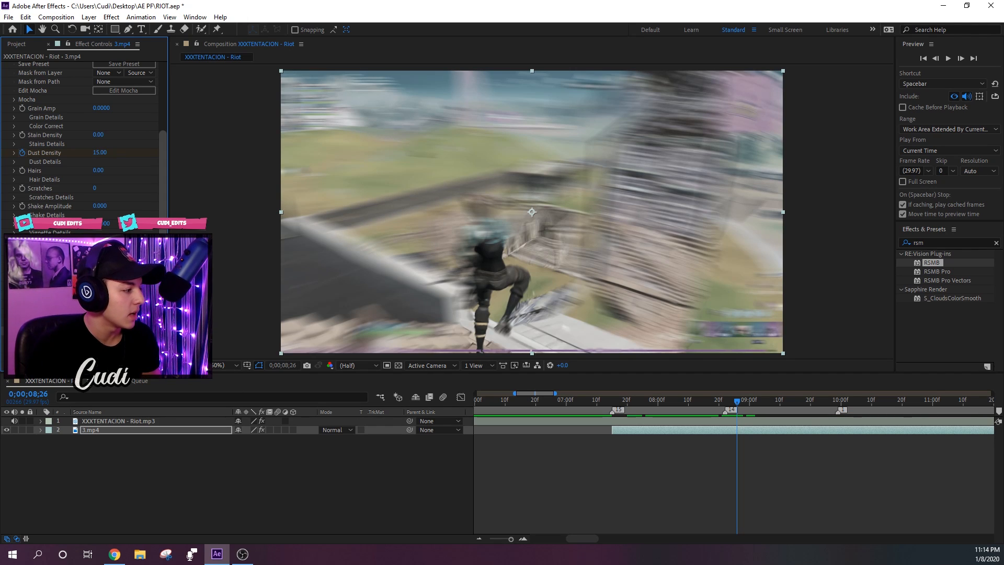
- Play back the muffled section with motion blur on the 3.mp4 layer from 0;00;07;15
click(612, 407)
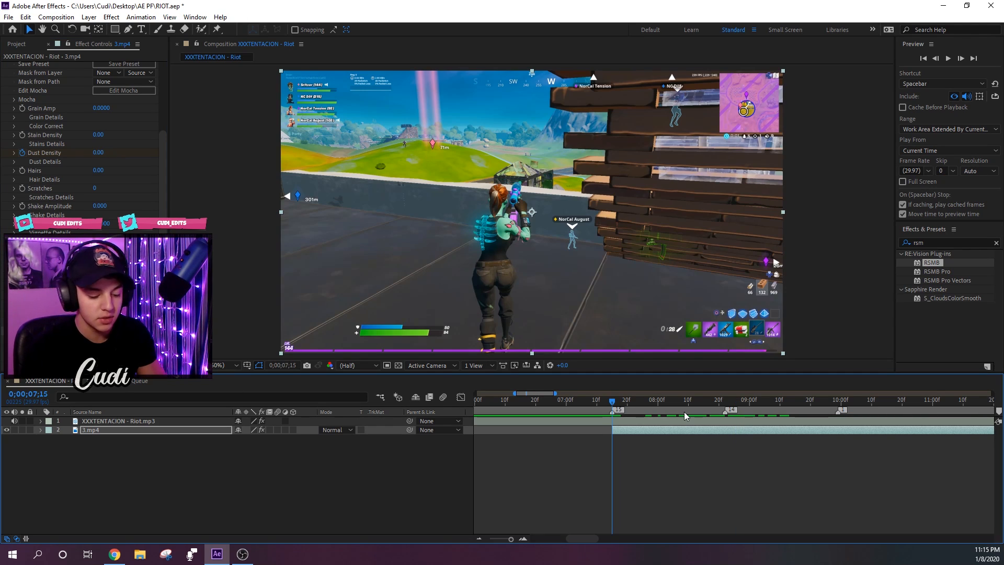
click(637, 445)
click(623, 432)
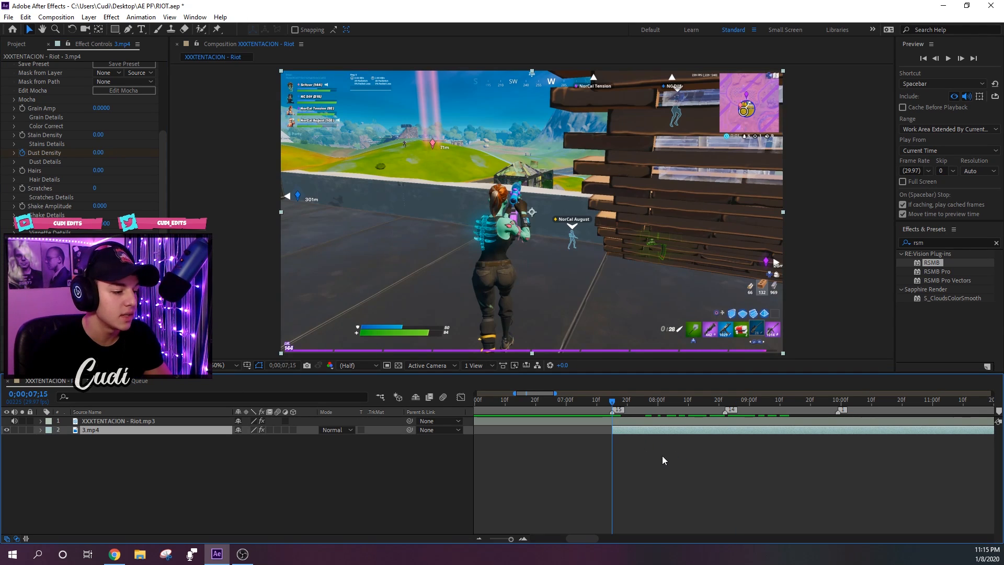
key(space)
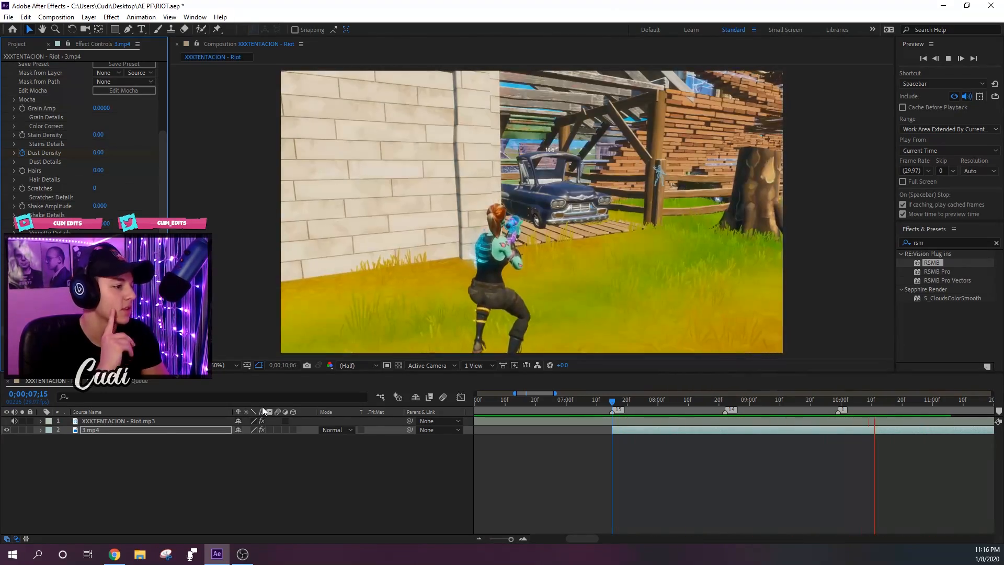
key(space)
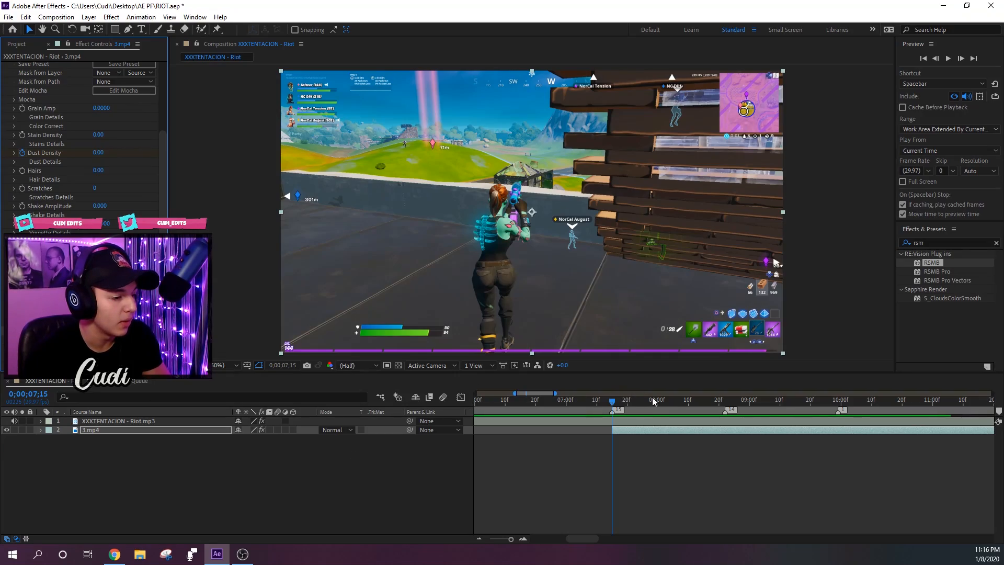
drag(654, 401, 651, 443)
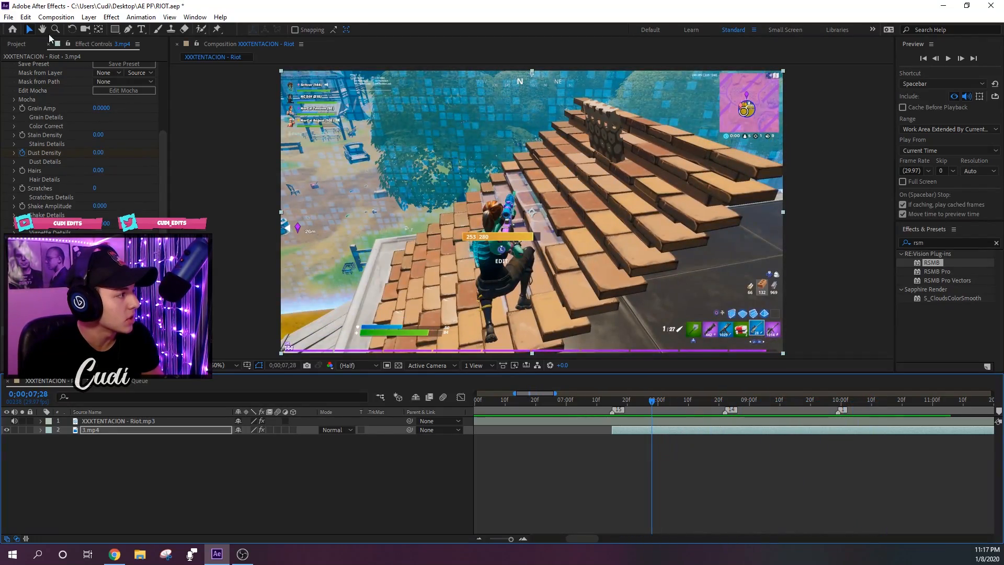
click(9, 16)
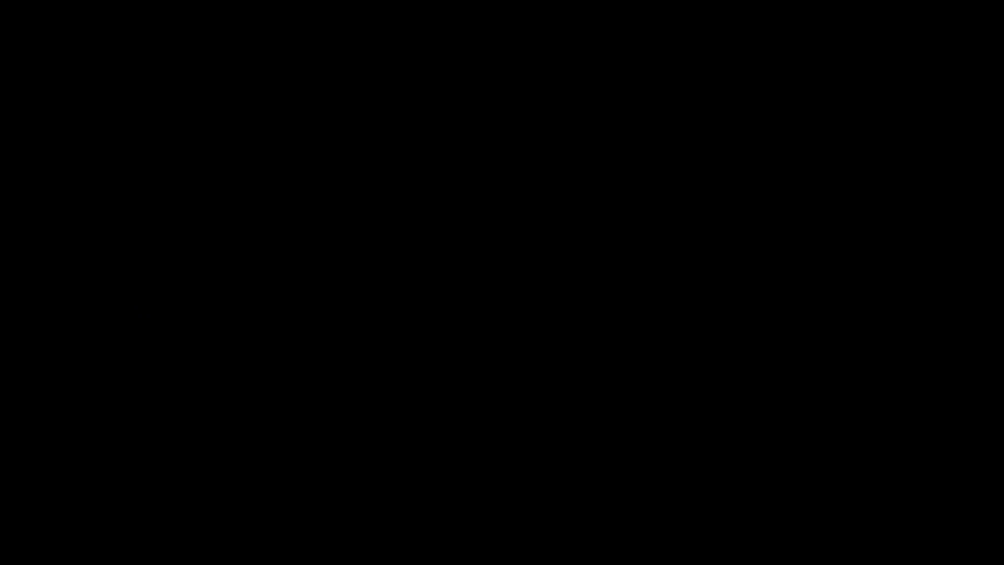